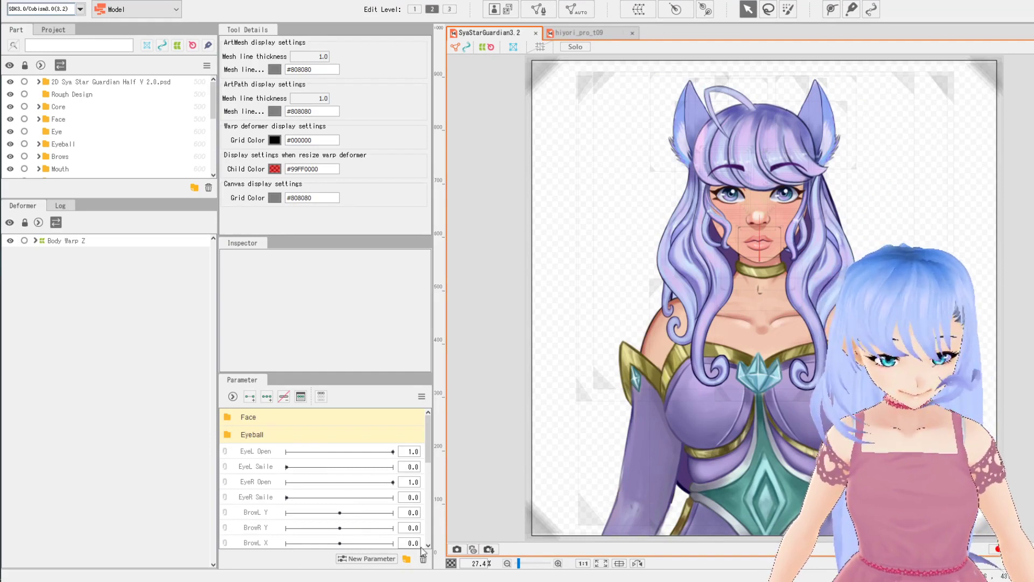
Create a new parameter folder below Eyeball and name it Brow.
click(407, 559)
double_click(250, 452)
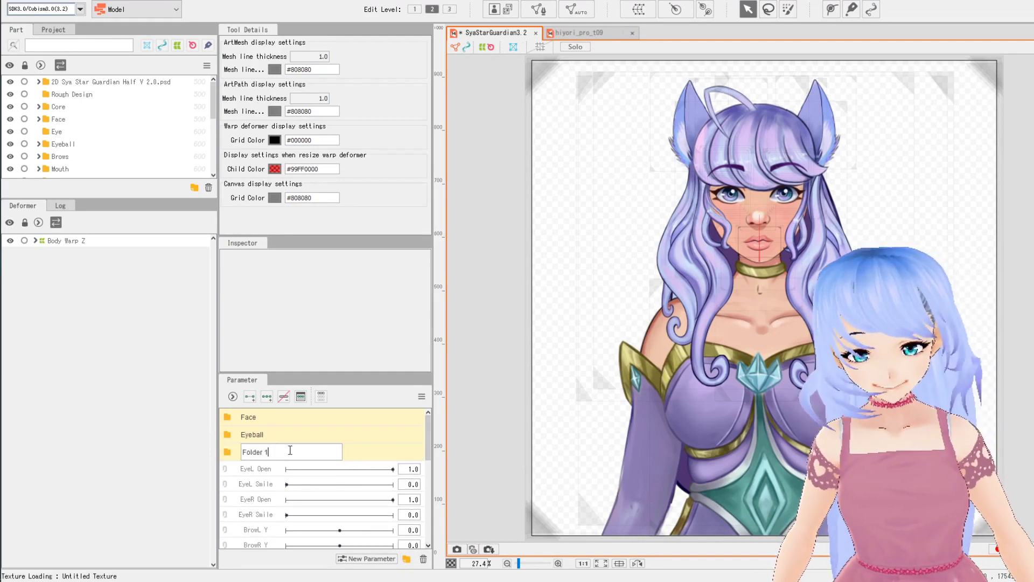
text(Brows)
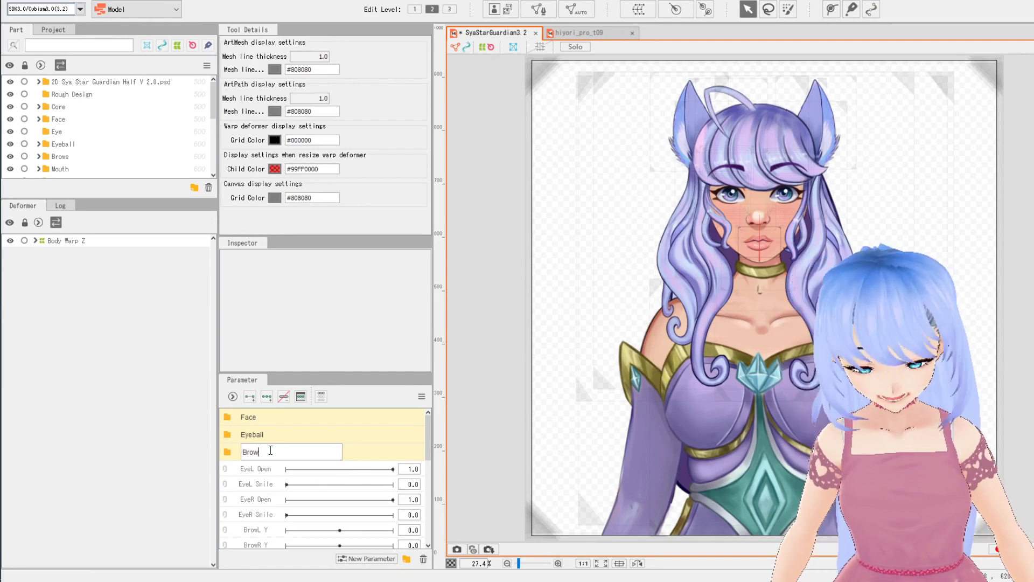
key(Return)
Move the left and right brow parameters for Y, X, Angle and Form into the Brow folder.
scroll(267, 445, down, 3)
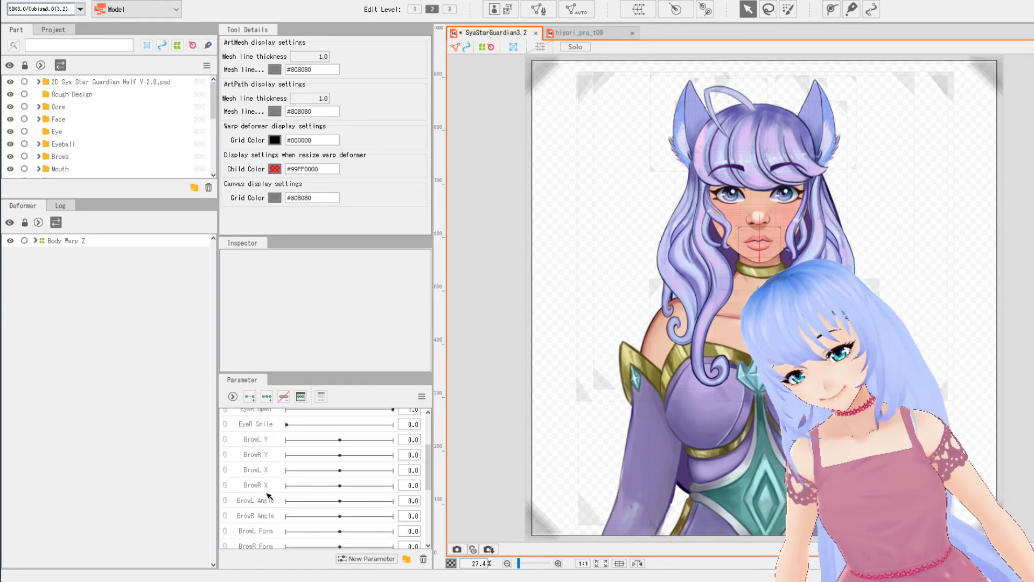
scroll(267, 495, up, 3)
drag(257, 537, 258, 459)
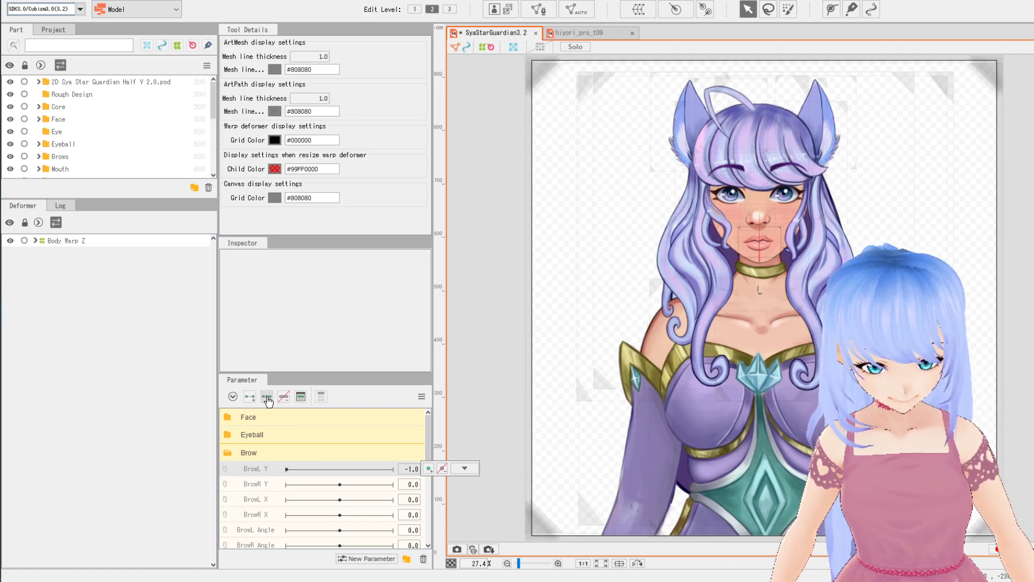
Expand the deformer hierarchy from Body Warp Z through Neck Position and Face Rotation to the children of Face Core Warp.
click(35, 241)
click(39, 253)
click(44, 266)
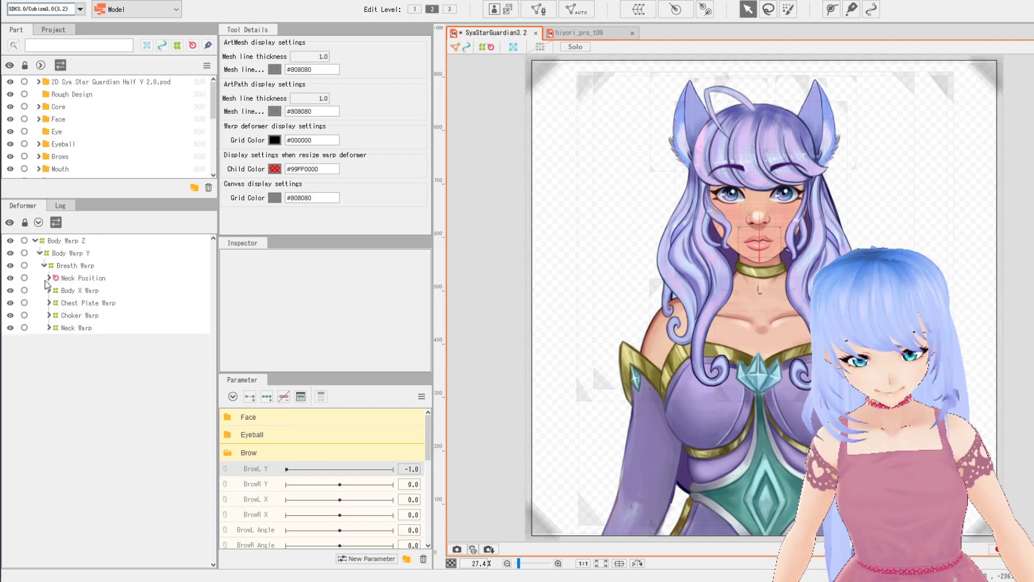
click(49, 278)
click(53, 291)
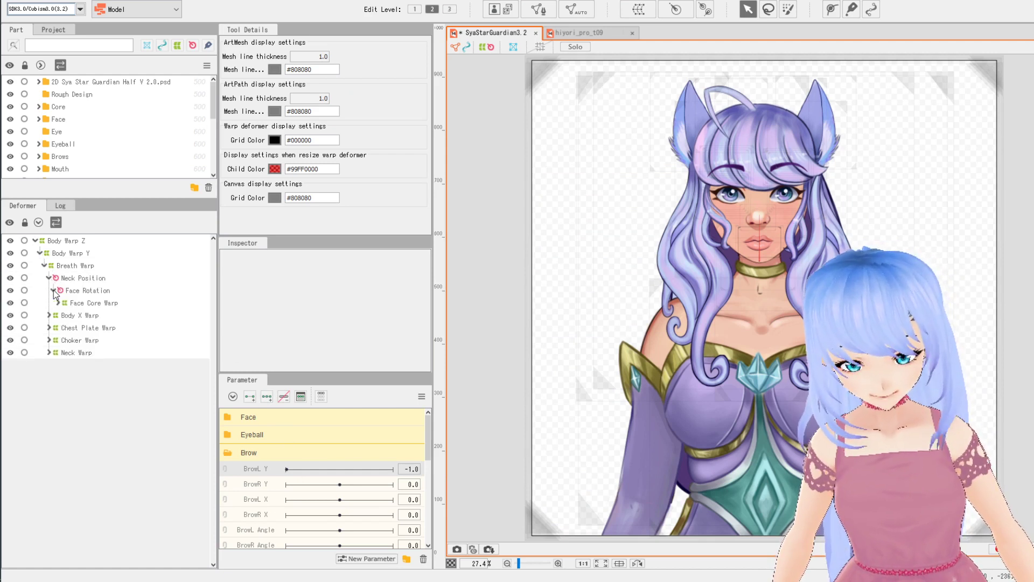
click(57, 303)
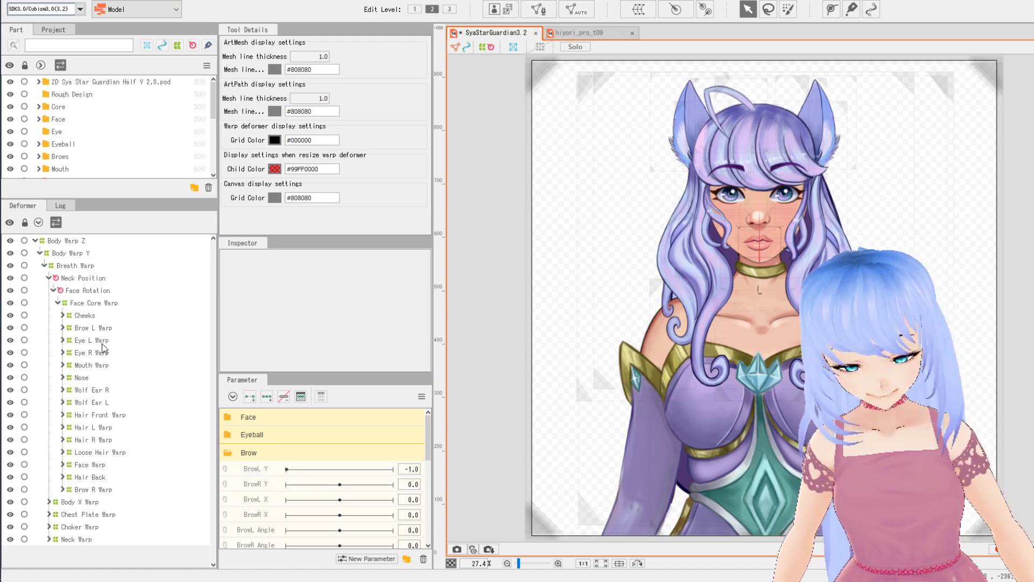
Identify the left and right brow warps, then select Brow L Warp and expand it down to Brow L Angle.
click(103, 327)
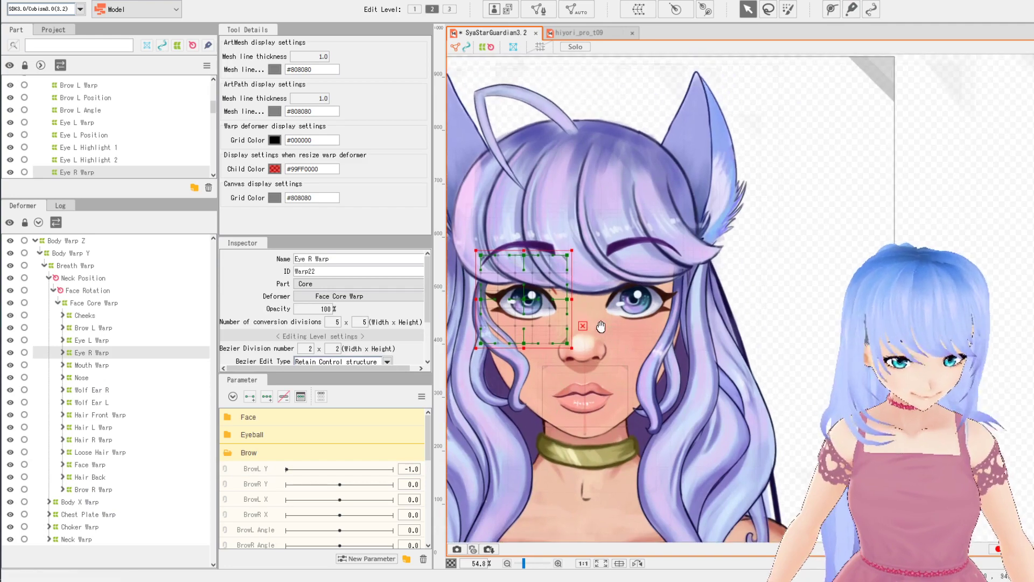
click(89, 489)
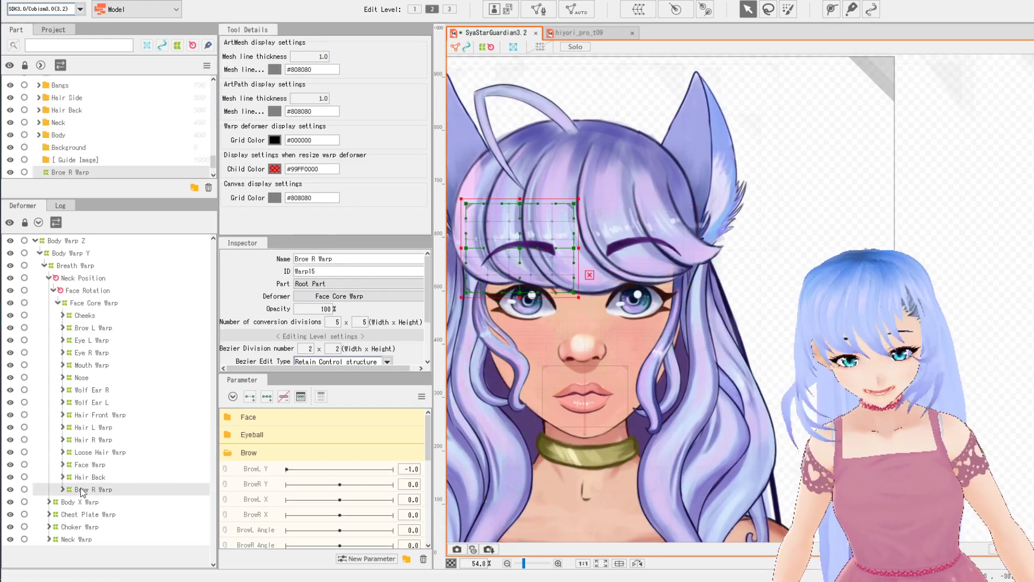
click(67, 328)
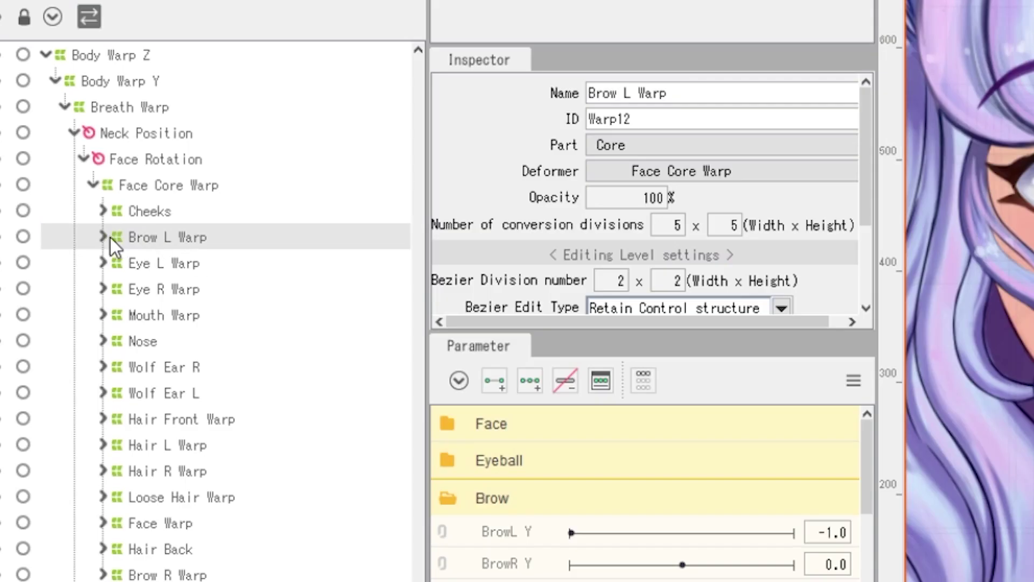
click(104, 237)
click(112, 263)
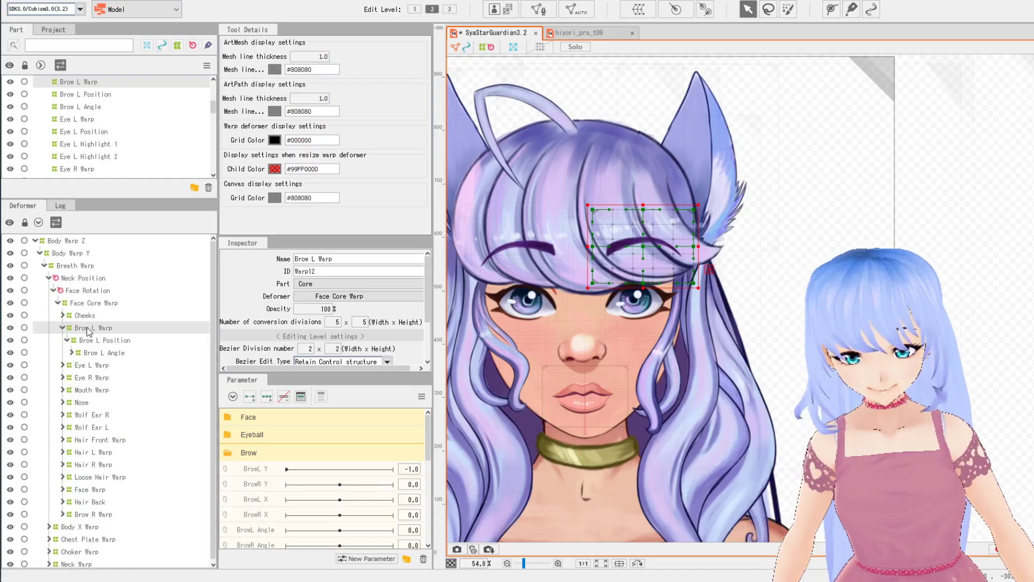
Add three keys to BrowL Y for Brow L Warp and raise the warp at value 1.0.
scroll(616, 285, up, 2)
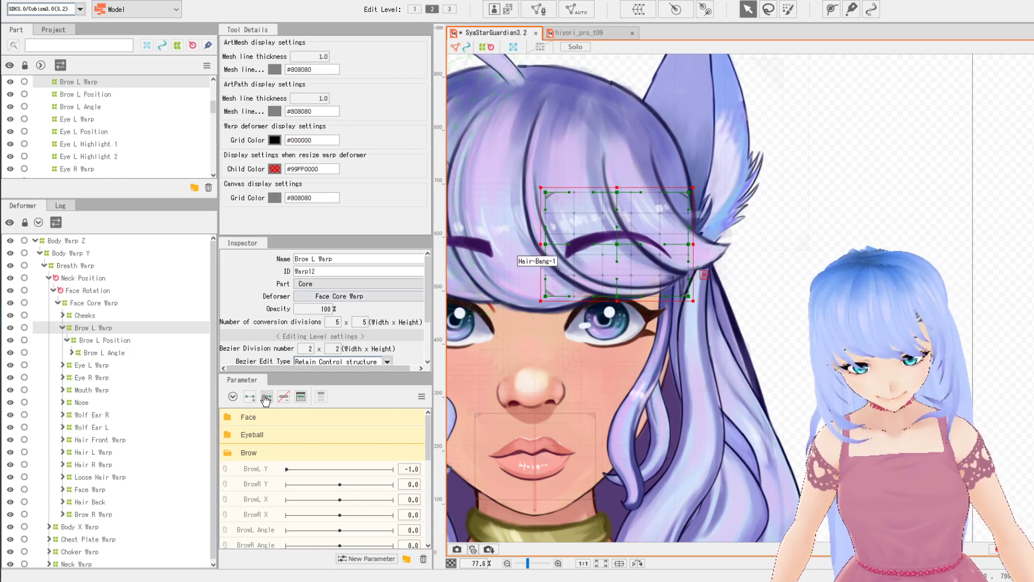
click(241, 469)
click(267, 397)
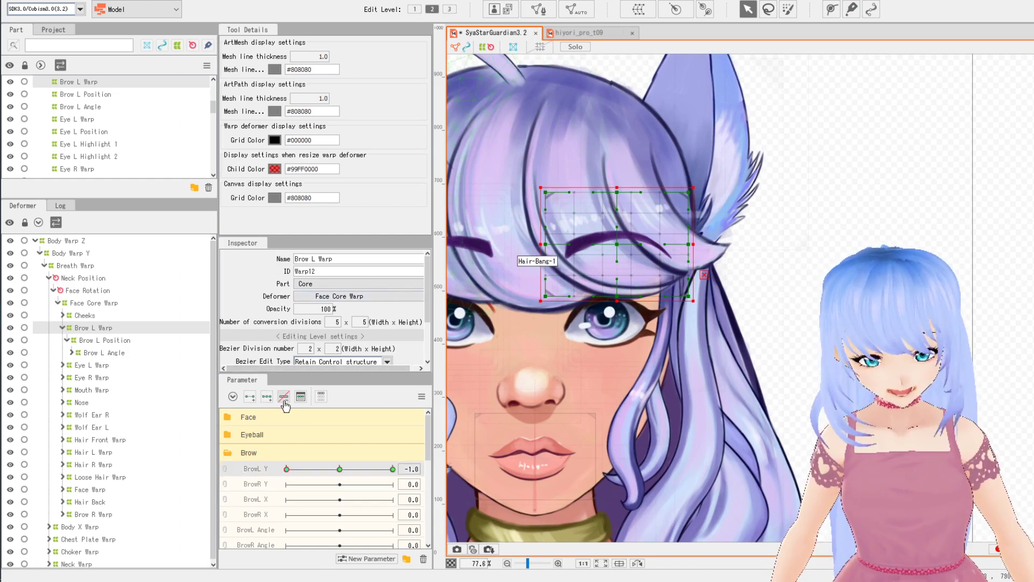
click(340, 469)
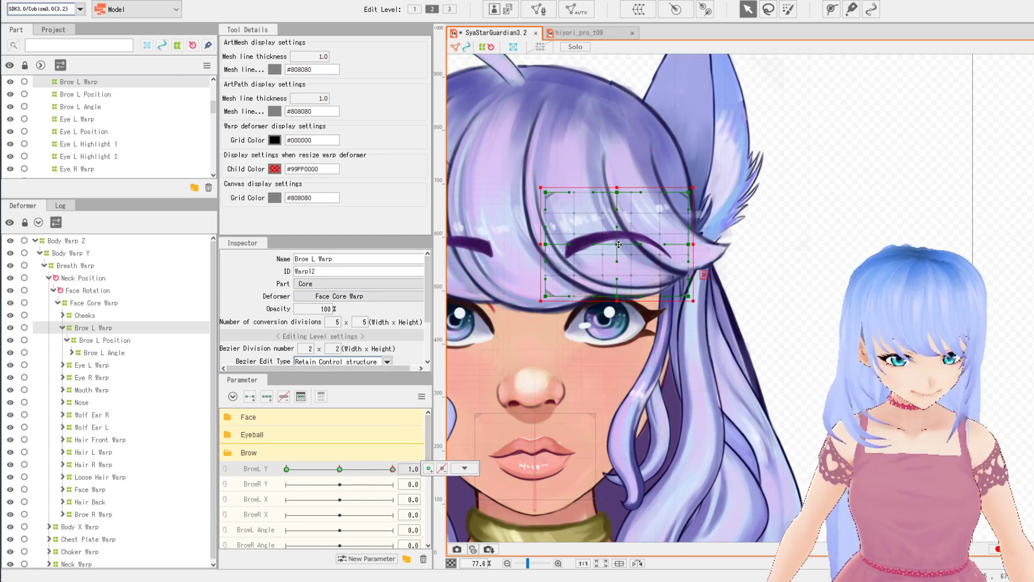
drag(619, 243, 619, 216)
Lower Brow L Warp to just above the eye at BrowL Y -1.0, check the motion, and return the parameter to 0.0.
mouse_move(408, 467)
drag(407, 467, 298, 469)
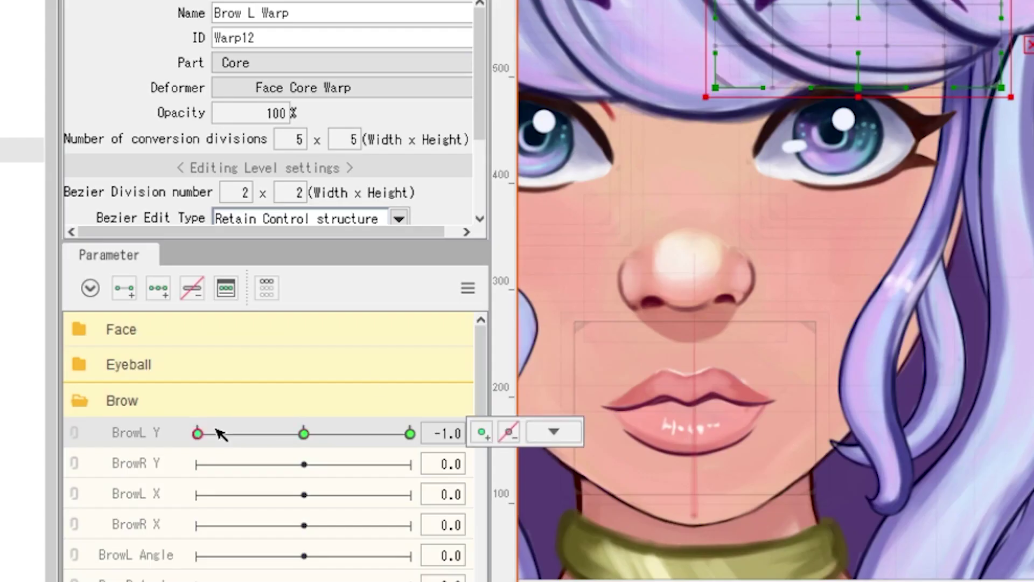
drag(965, 153, 1033, 163)
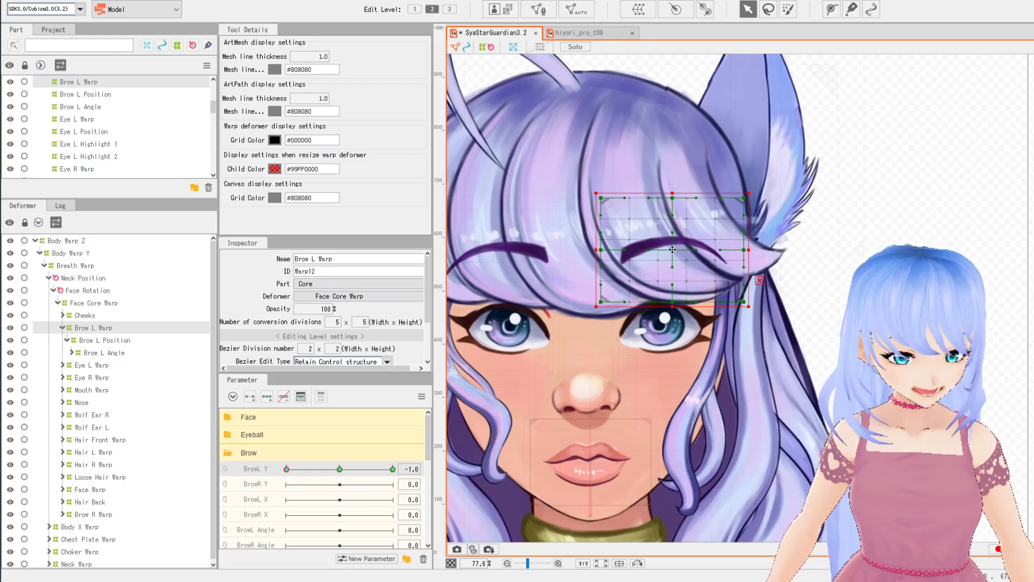
drag(671, 252, 674, 278)
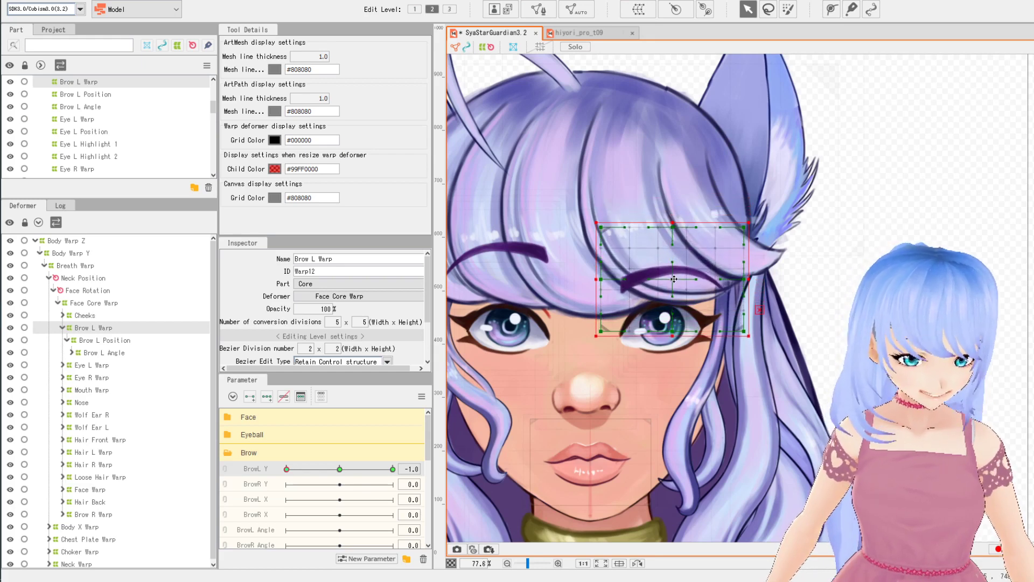
drag(321, 471, 250, 467)
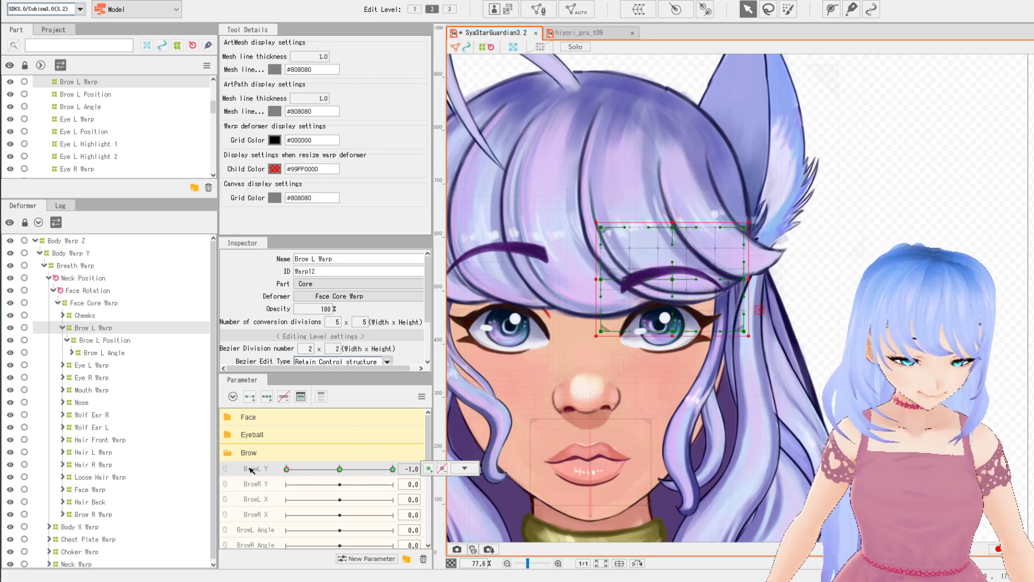
drag(672, 279, 674, 284)
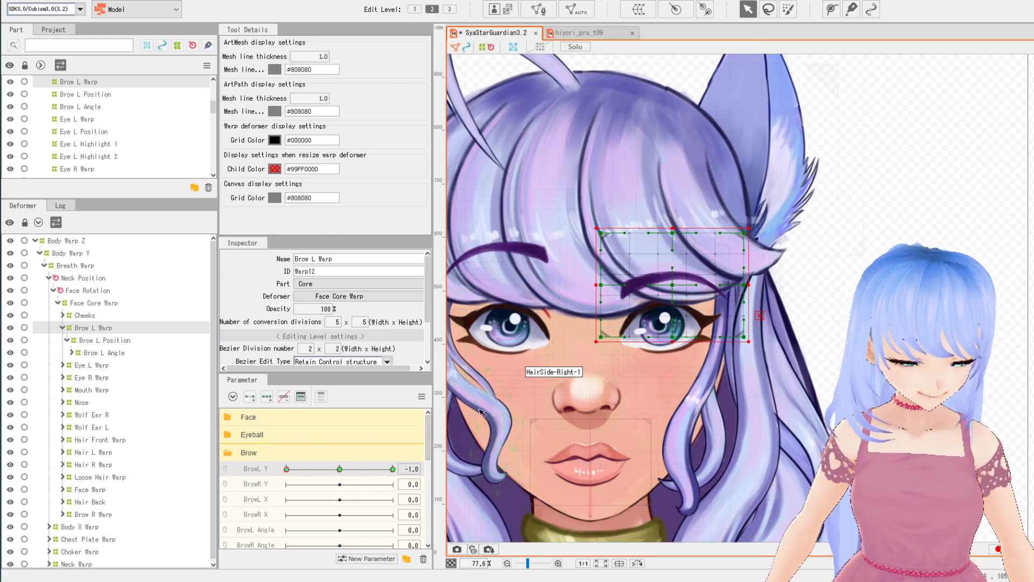
drag(335, 470, 222, 477)
click(340, 469)
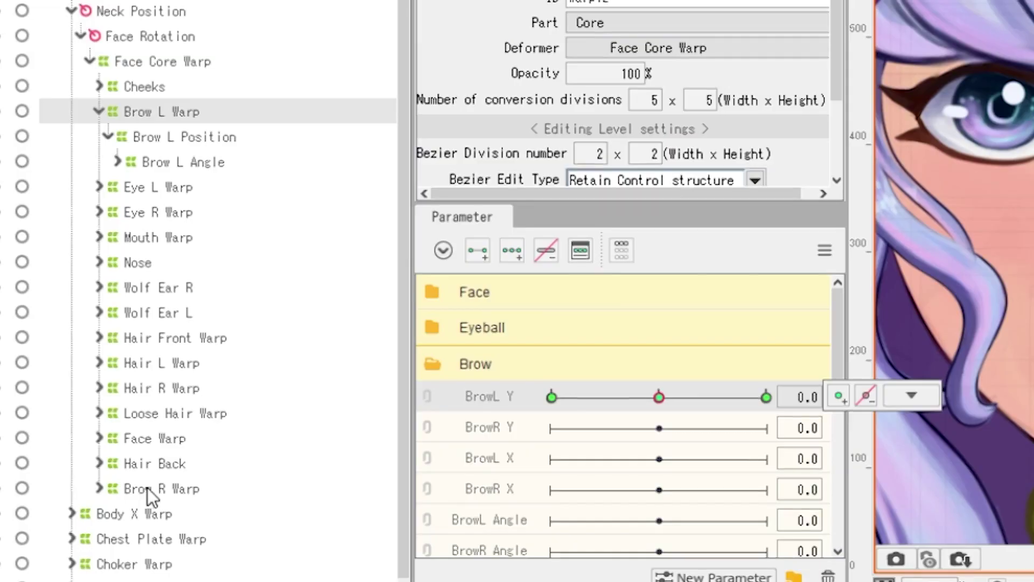
Add three keys to BrowR Y for Brow R Warp and raise the warp at value 1.0.
click(93, 514)
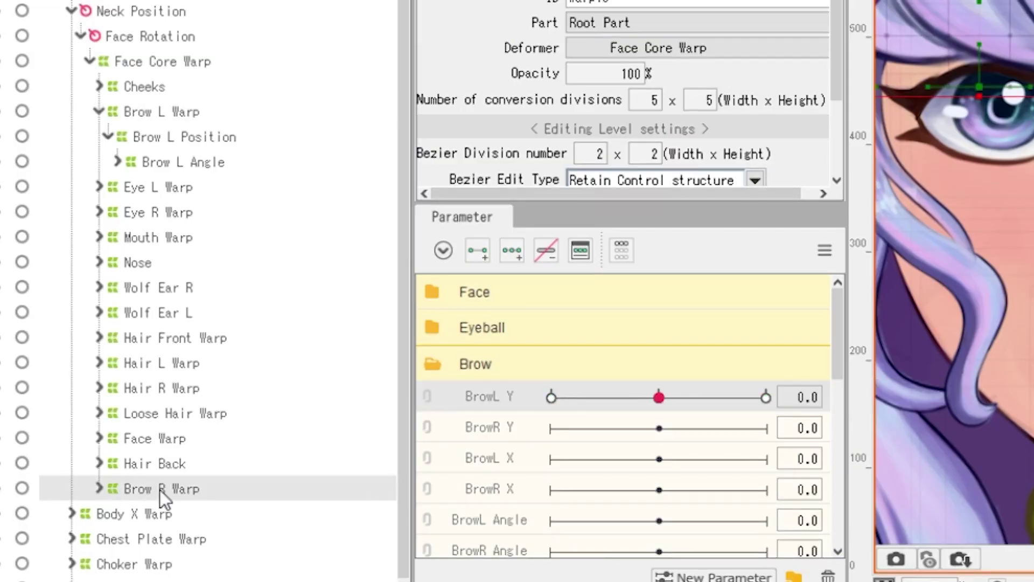
click(99, 488)
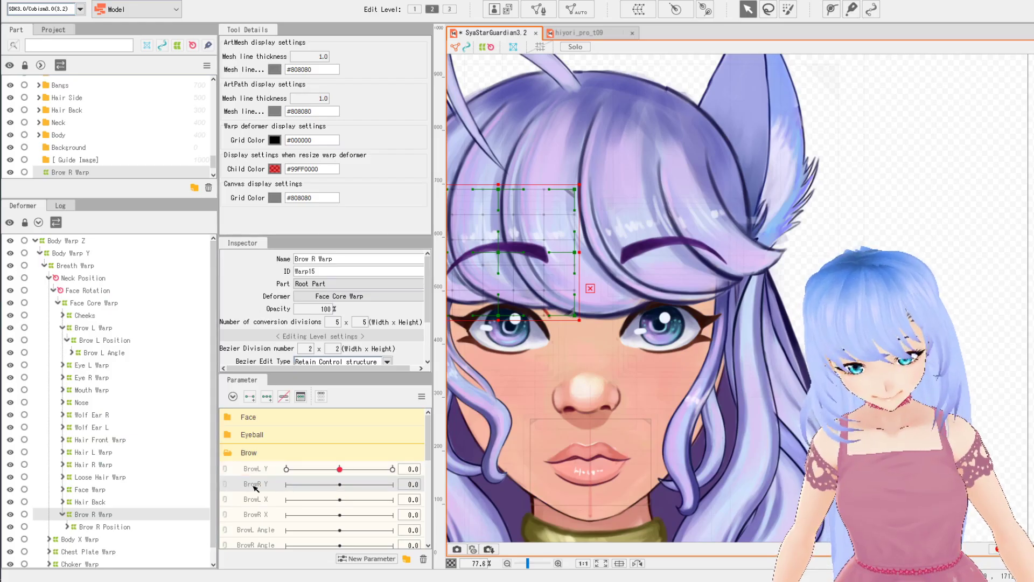
click(266, 397)
click(393, 484)
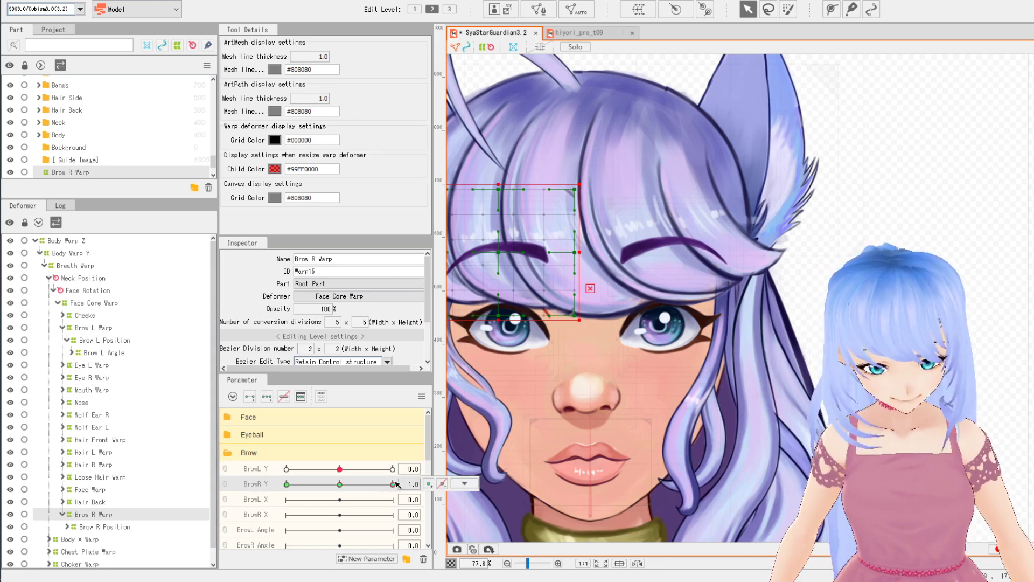
drag(550, 281, 595, 289)
drag(541, 261, 542, 229)
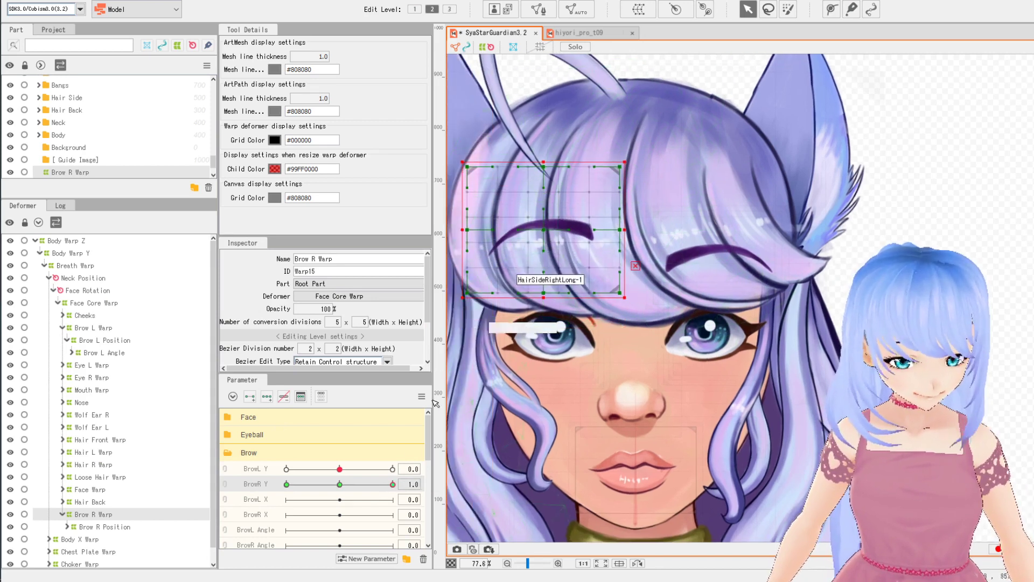
Set BrowL Y to 1.0 and adjust the raised Brow R Warp to match the left brow's height.
click(393, 468)
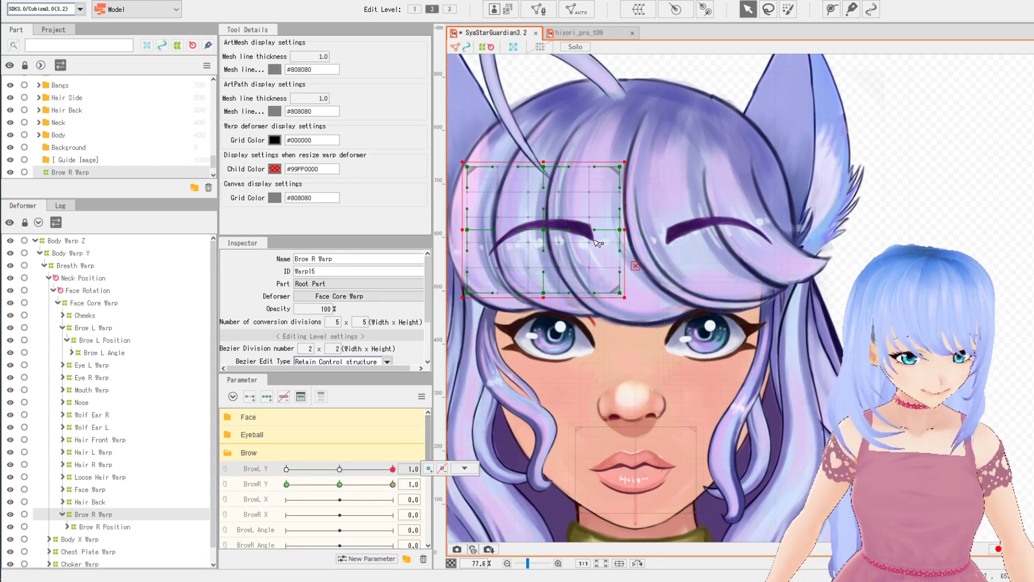
drag(545, 230, 545, 233)
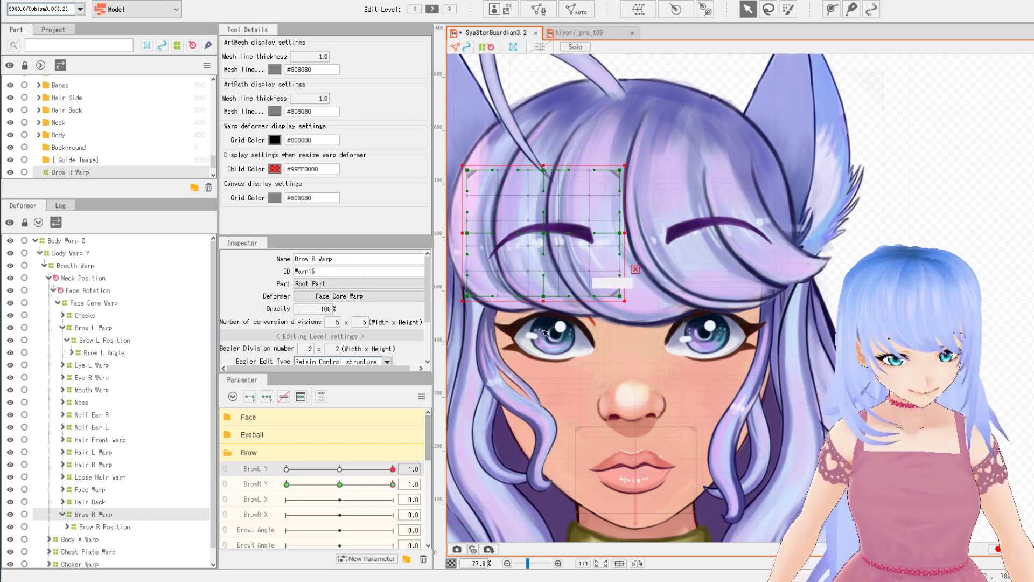
click(393, 485)
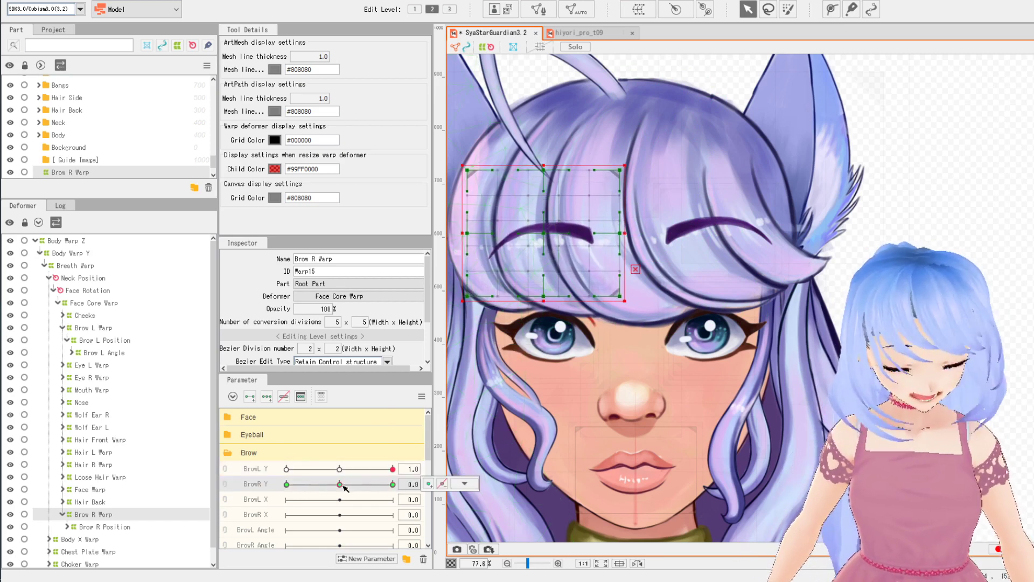
Set BrowR Y and BrowL Y to -1.0 and lower Brow R Warp level with the left brow.
drag(344, 485, 288, 483)
click(286, 469)
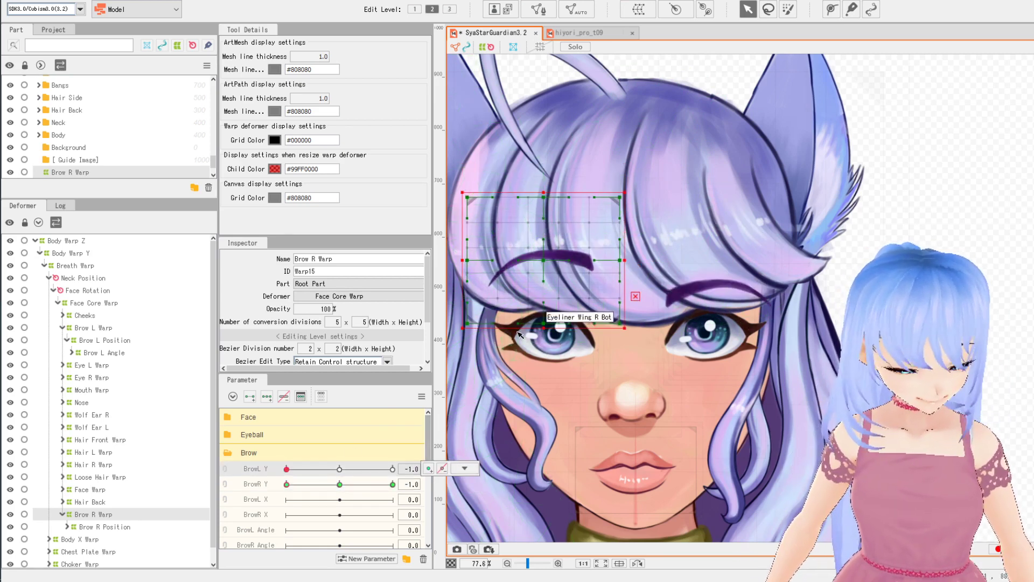
drag(540, 258, 538, 294)
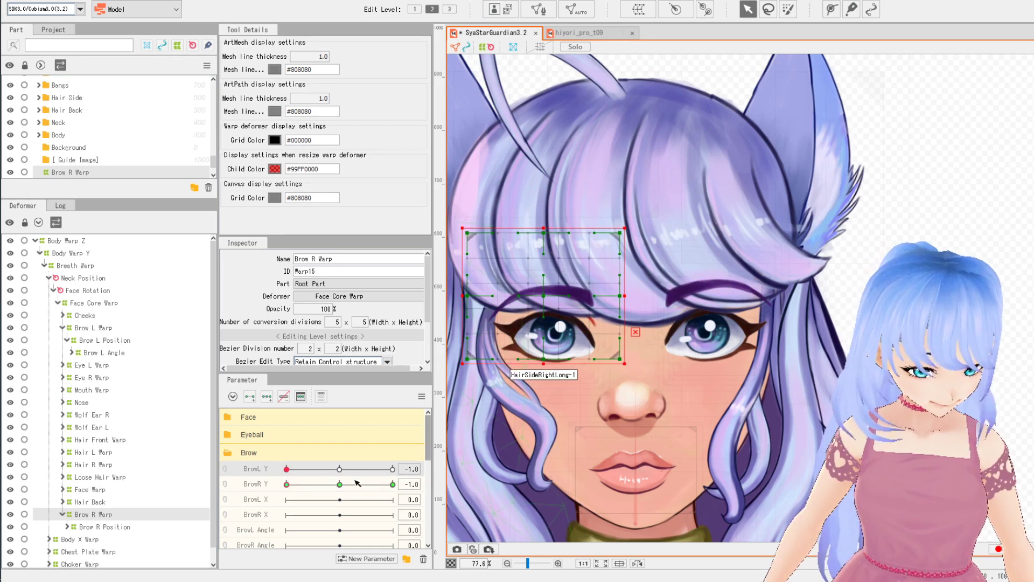
Reset BrowL Y and BrowR Y to 0.0 and save the model.
click(337, 483)
mouse_move(340, 470)
mouse_down()
mouse_move(391, 469)
mouse_move(339, 469)
mouse_up()
mouse_move(340, 484)
mouse_down()
mouse_move(378, 486)
mouse_move(339, 484)
mouse_up()
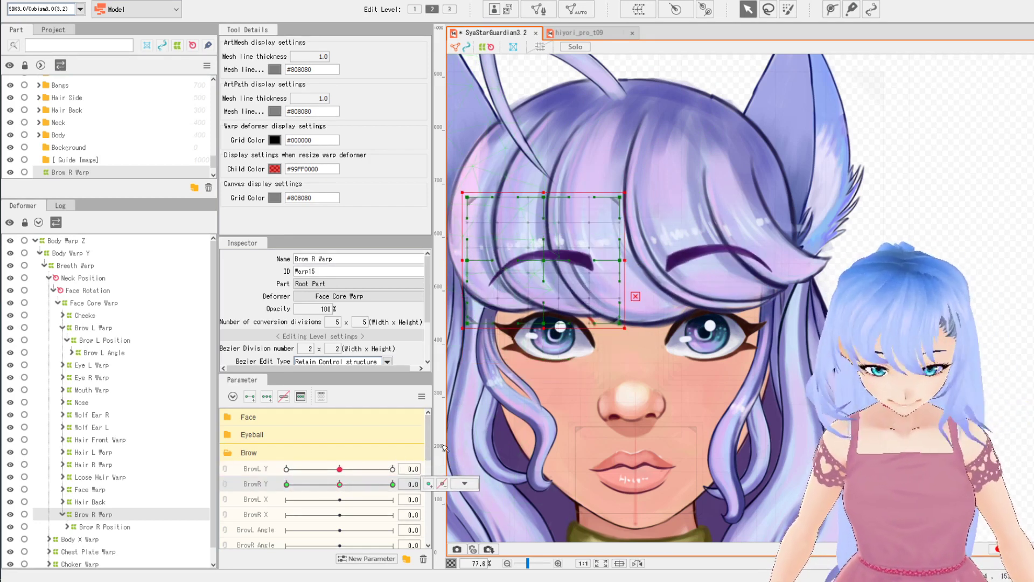
key(ctrl+s)
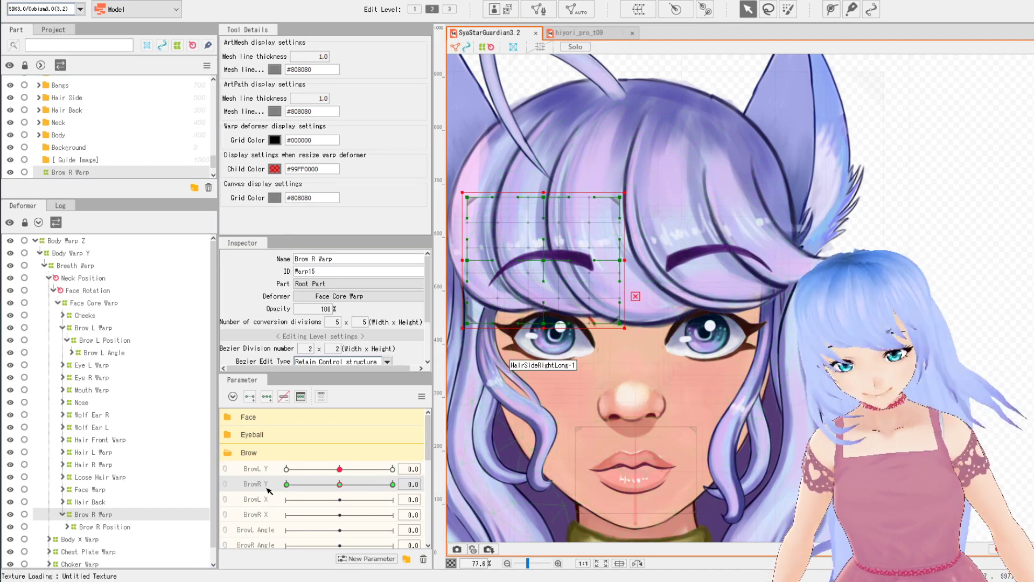
Add three keys to BrowL X for Brow L Warp and shift the warp outward, away from the nose, at value 1.0.
click(264, 501)
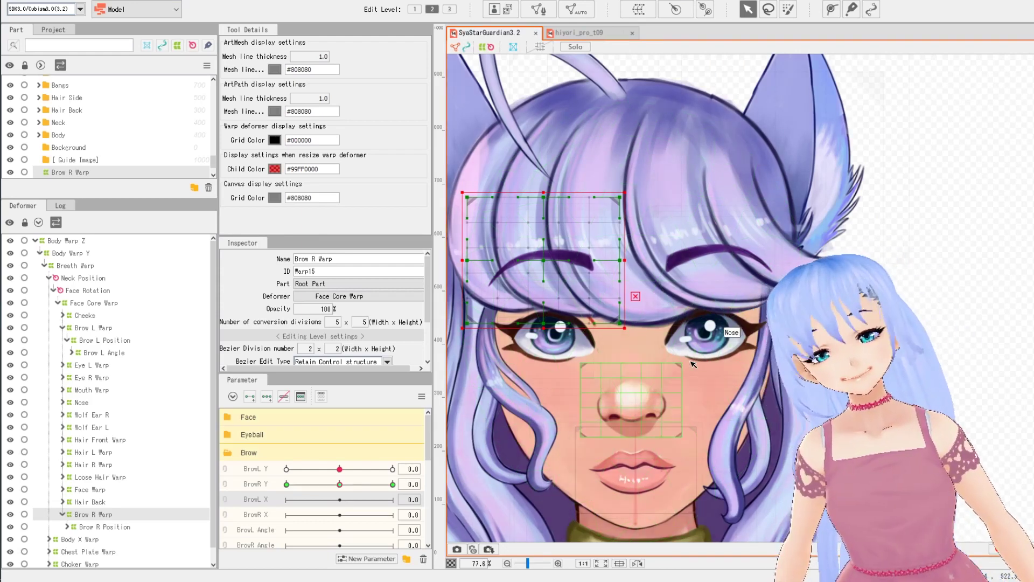
drag(644, 371, 656, 370)
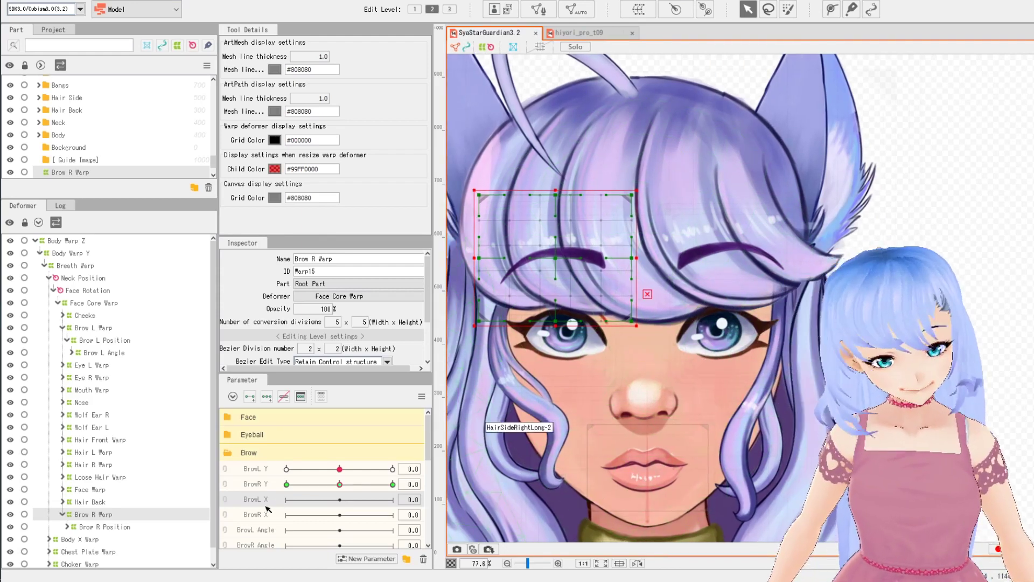
click(100, 329)
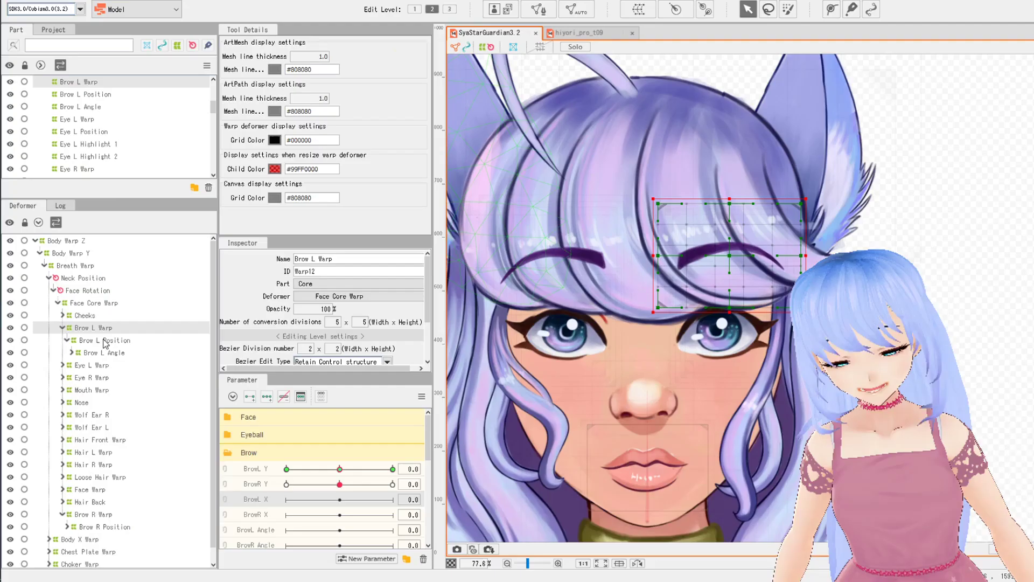
click(262, 501)
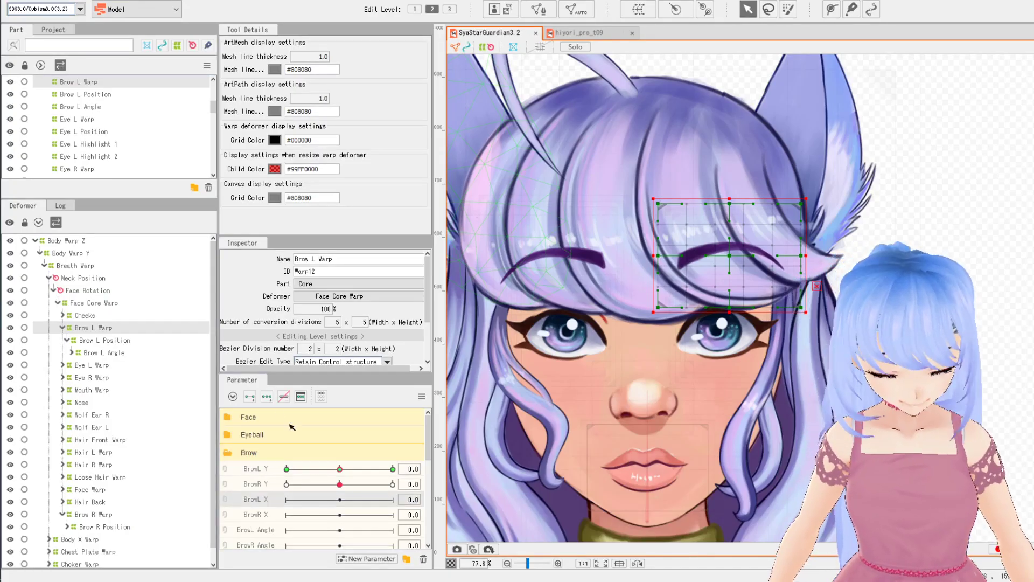
click(267, 397)
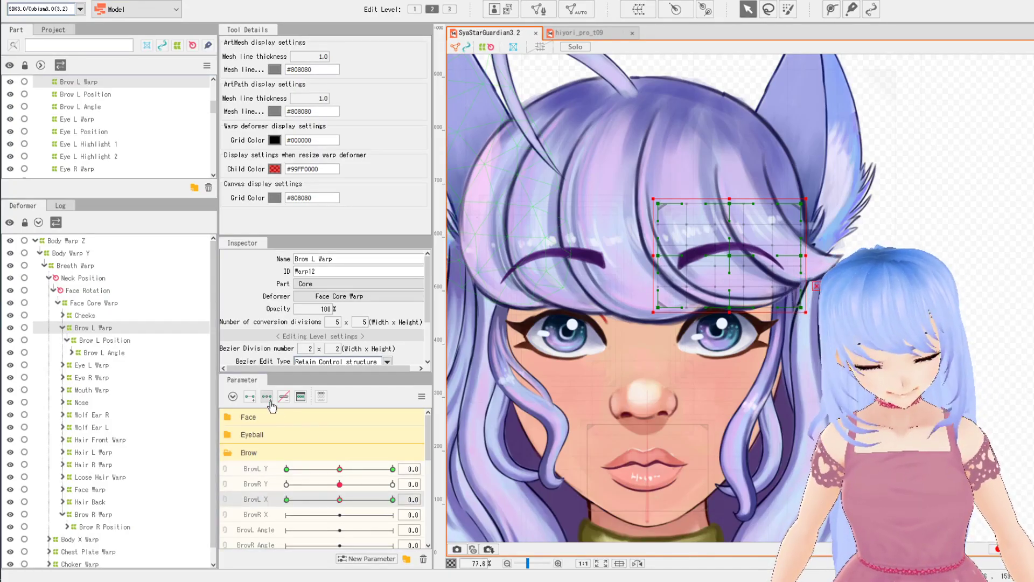
click(392, 500)
click(465, 499)
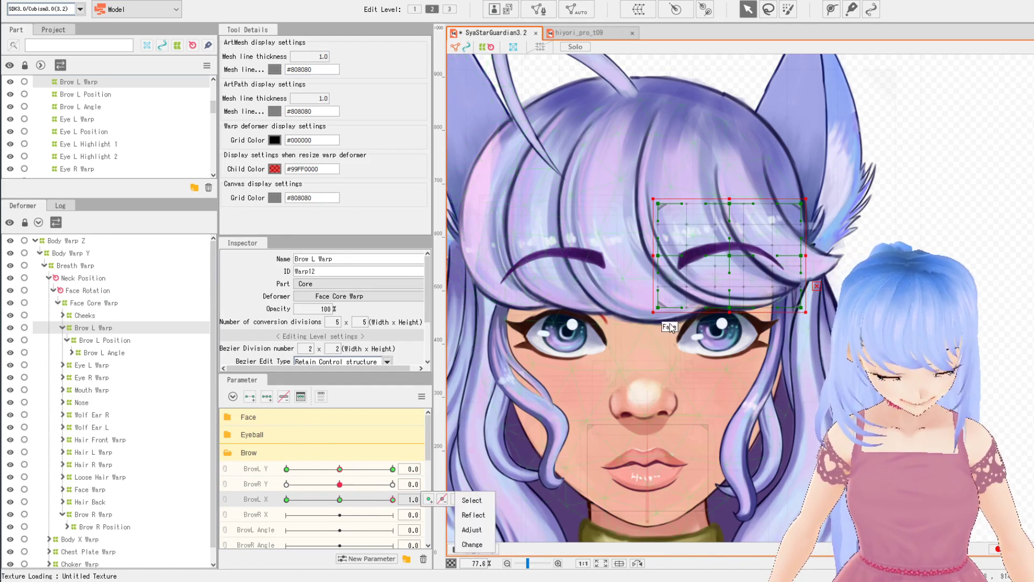
drag(731, 257, 750, 258)
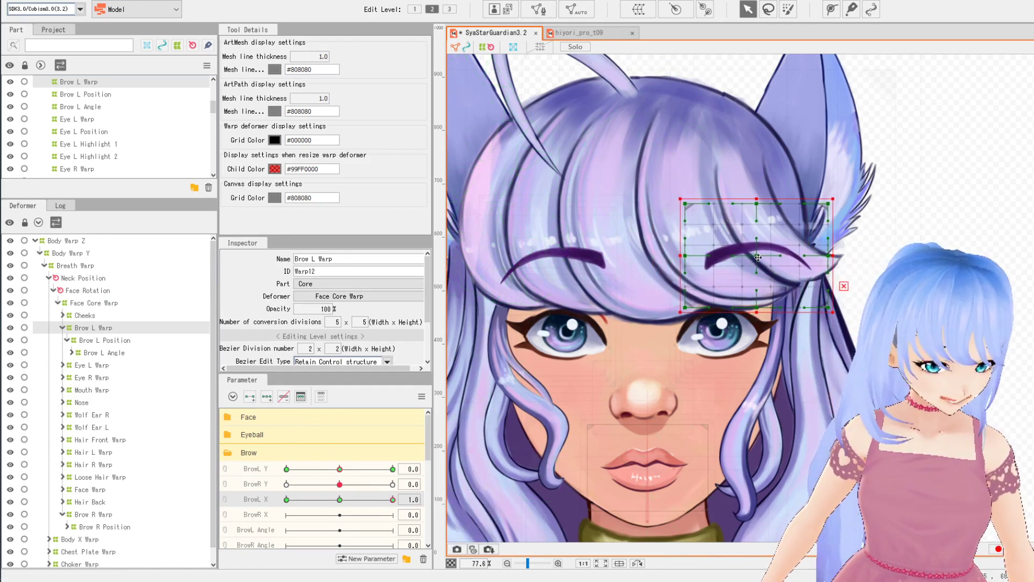
Set BrowL X to -1.0, shift Brow L Warp inward toward the nose, and reset the parameter to 0.0.
click(318, 500)
drag(389, 499, 335, 501)
click(287, 499)
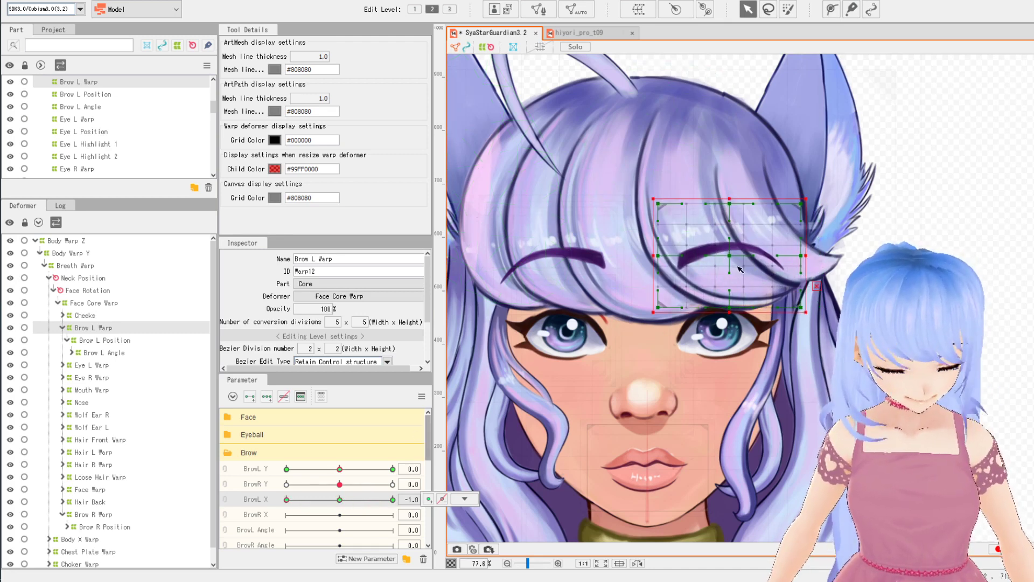
drag(732, 259, 704, 259)
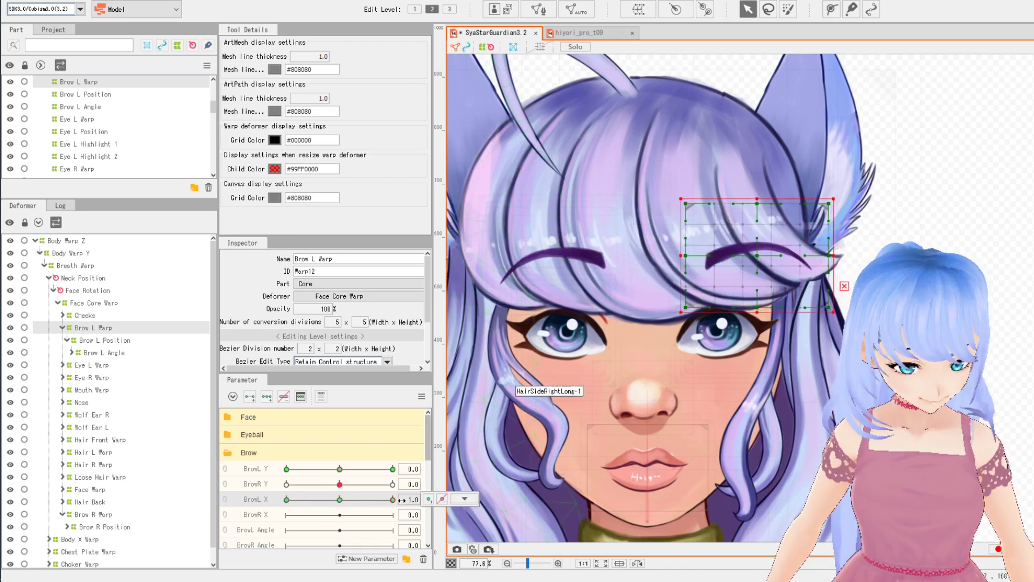
click(287, 499)
click(341, 500)
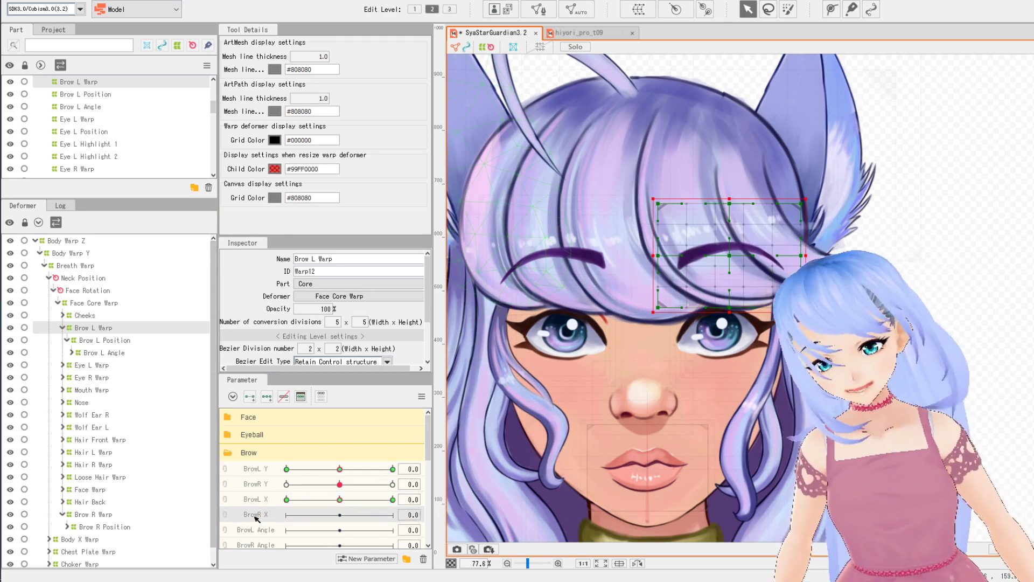
Add three keys to BrowR X for Brow R Warp and shift the warp inward toward the nose at value 1.0.
scroll(275, 501, down, 1)
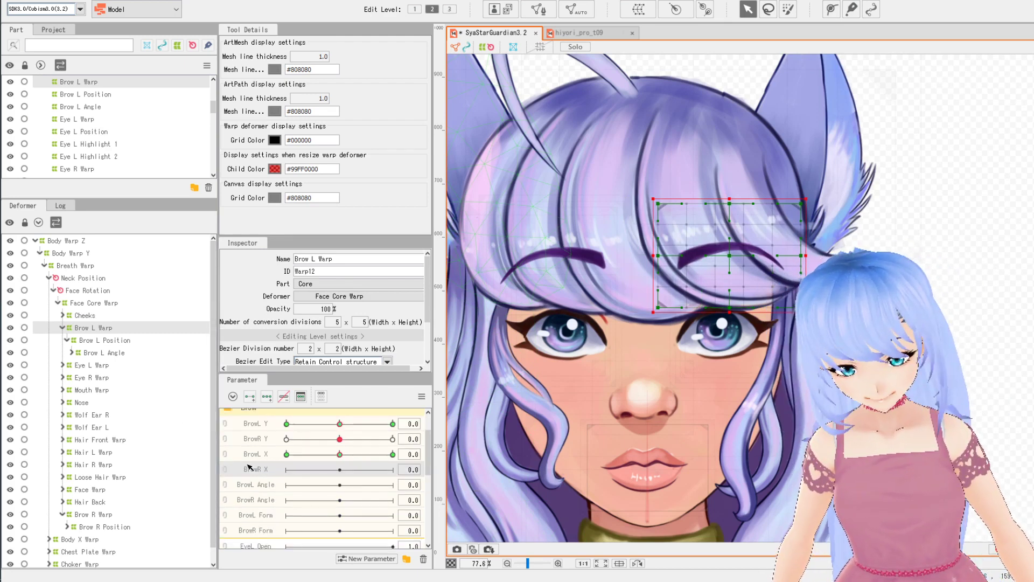
click(96, 515)
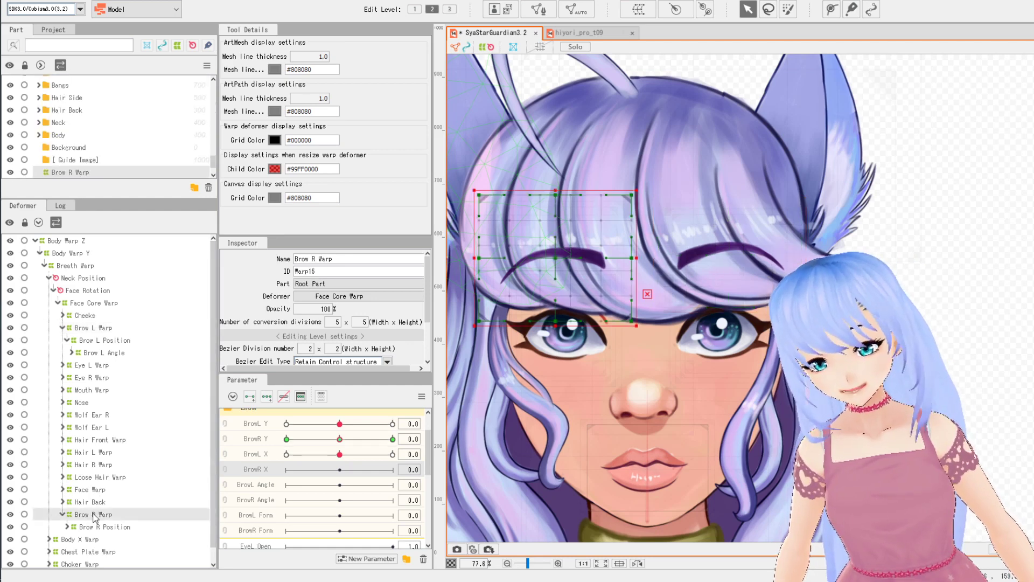
click(266, 396)
click(393, 470)
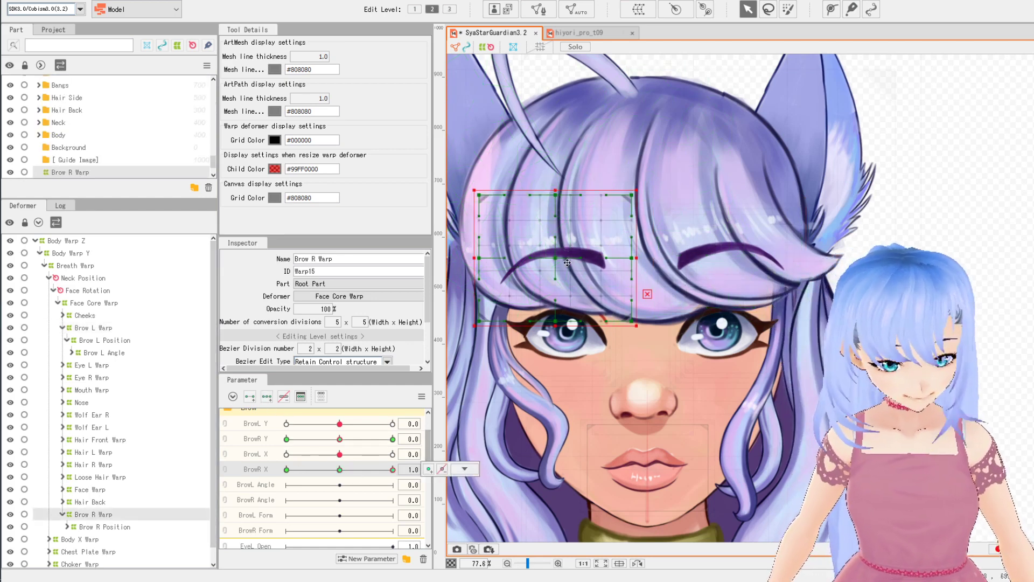
click(392, 454)
drag(557, 261, 578, 260)
click(339, 454)
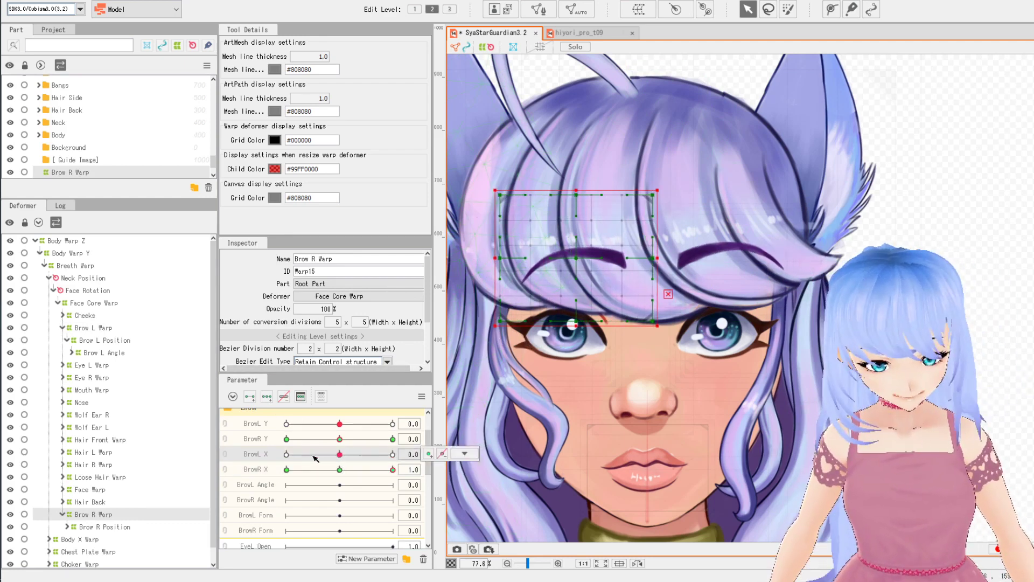
Shift Brow R Warp outward with BrowL X and BrowR X at -1.0, then reset both to 0.0 and save the model.
click(286, 454)
click(286, 469)
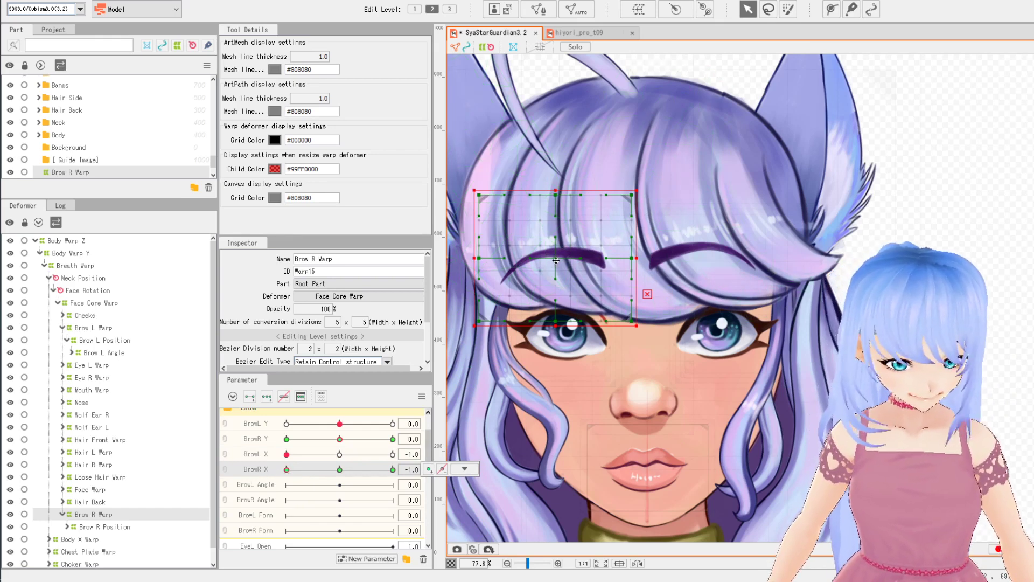
drag(556, 260, 530, 259)
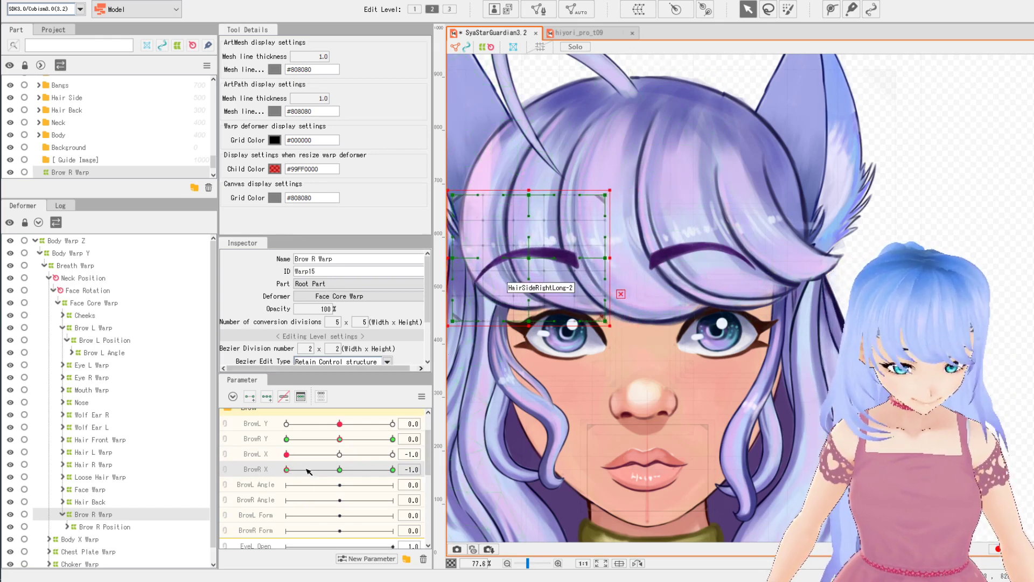
click(339, 469)
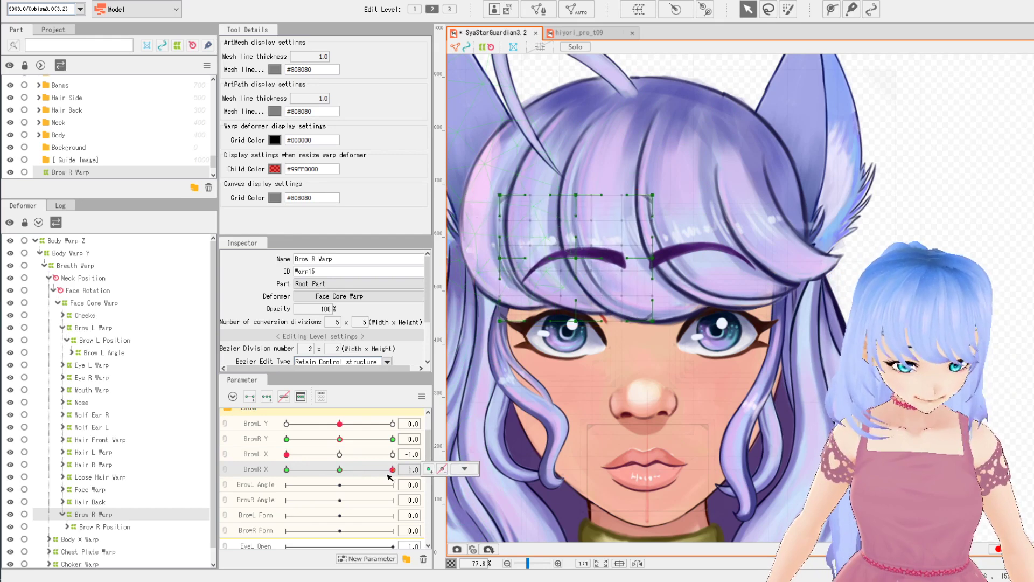
click(341, 454)
drag(296, 458, 340, 454)
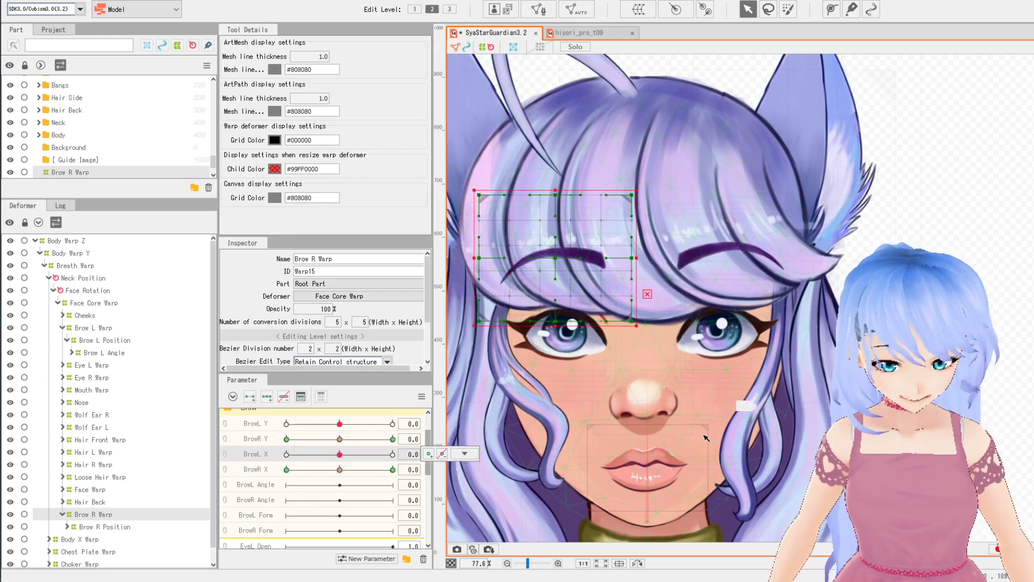
key(ctrl+s)
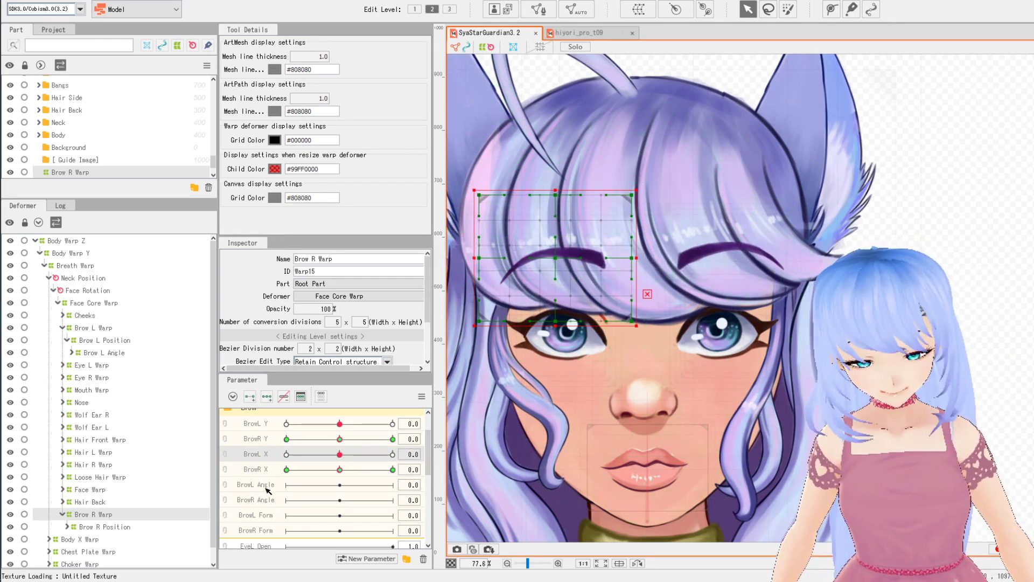
Expand Brow L Warp and its nested deformers down to the eyebrow-L mesh and select Brow L Angle.
scroll(609, 429, down, 3)
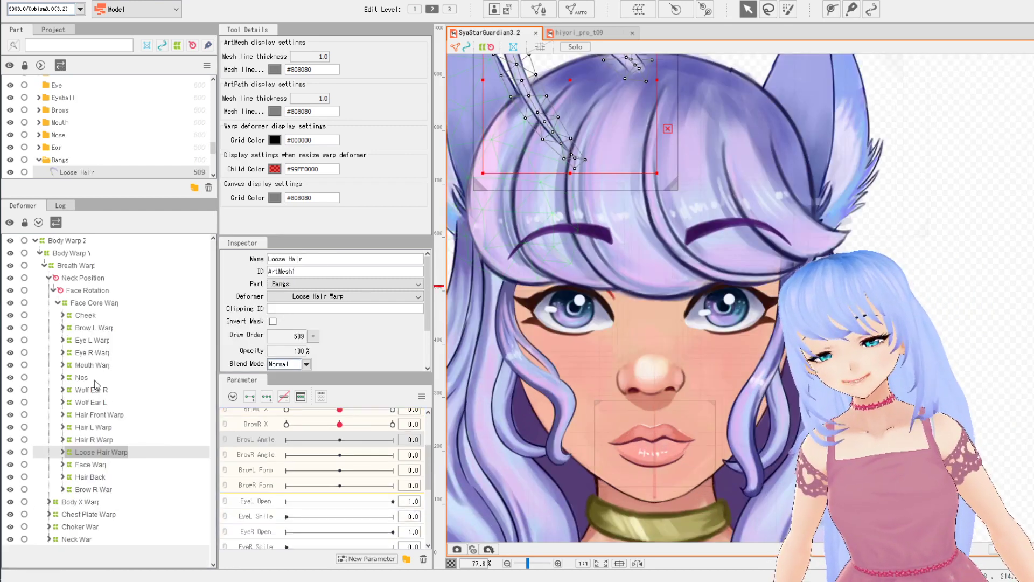
double_click(86, 327)
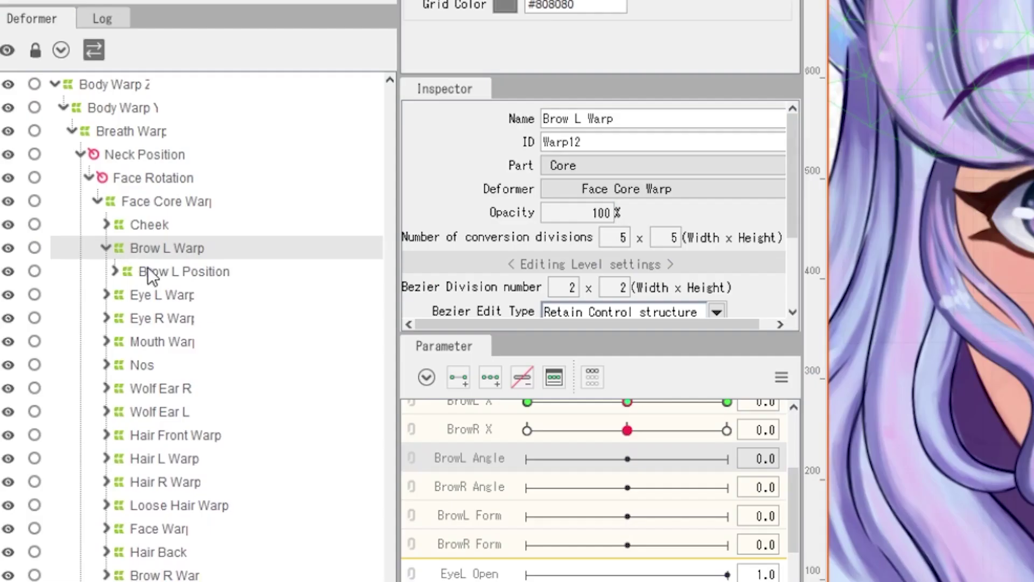
click(112, 269)
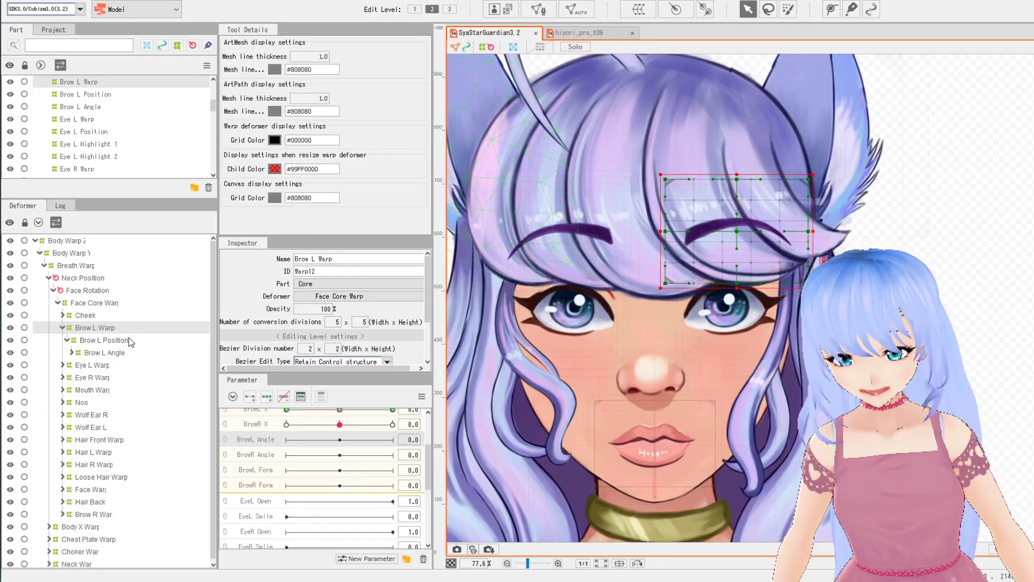
click(71, 352)
click(105, 353)
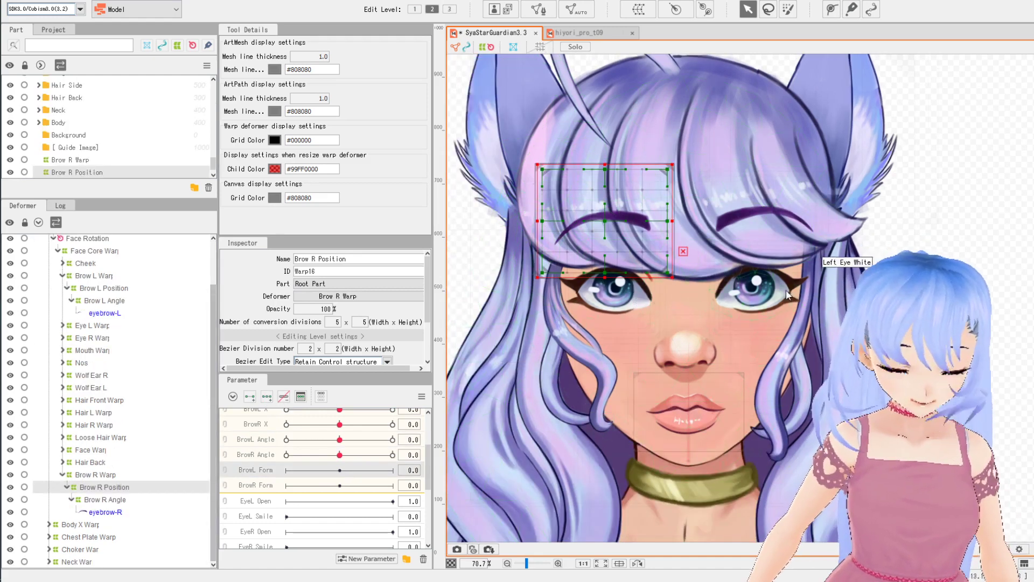
Add three keys to BrowL Angle for Brow L Position and rotate the warp clockwise at value 1.0.
scroll(895, 231, up, 2)
scroll(123, 392, up, 1)
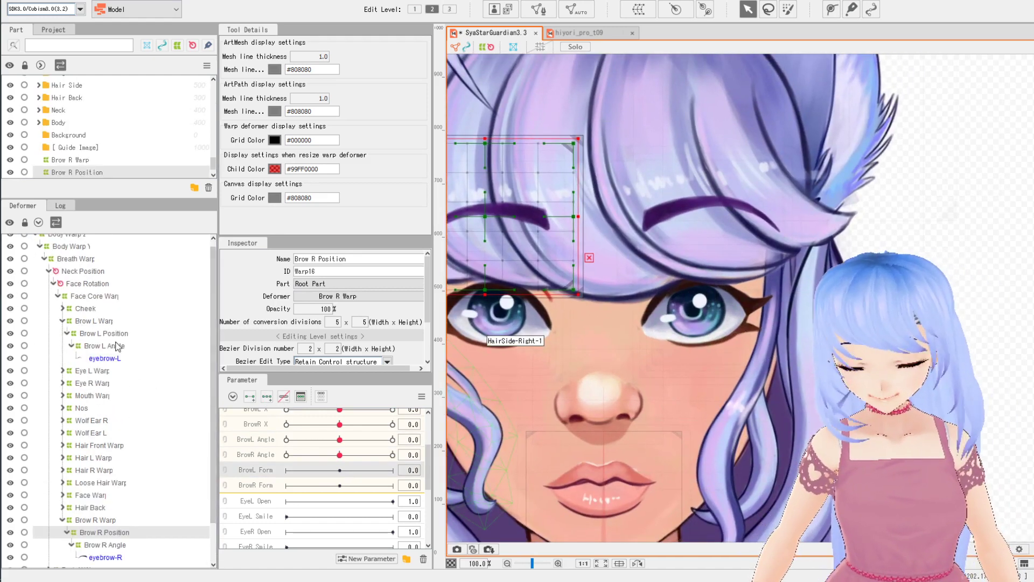
click(103, 334)
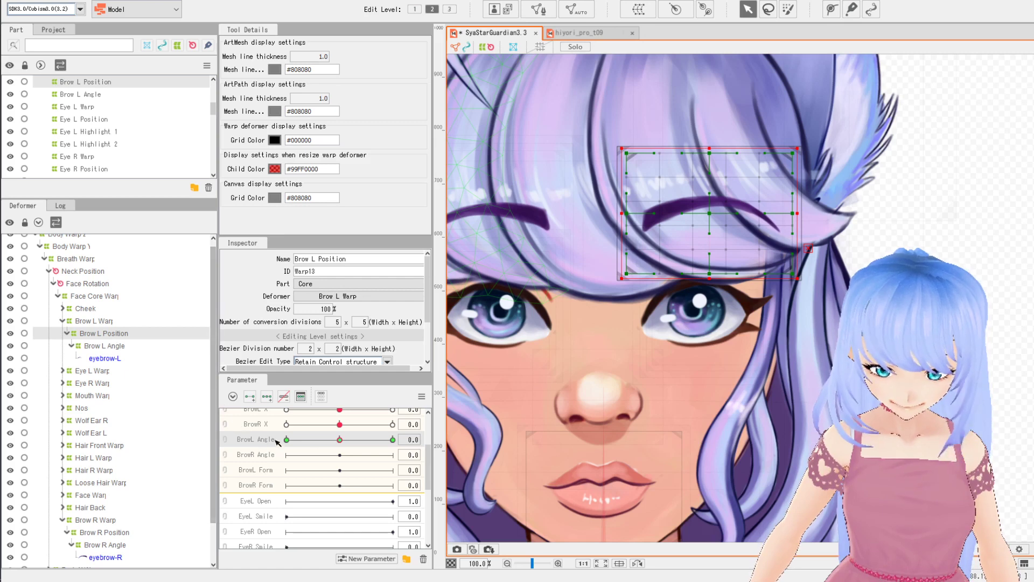
click(393, 439)
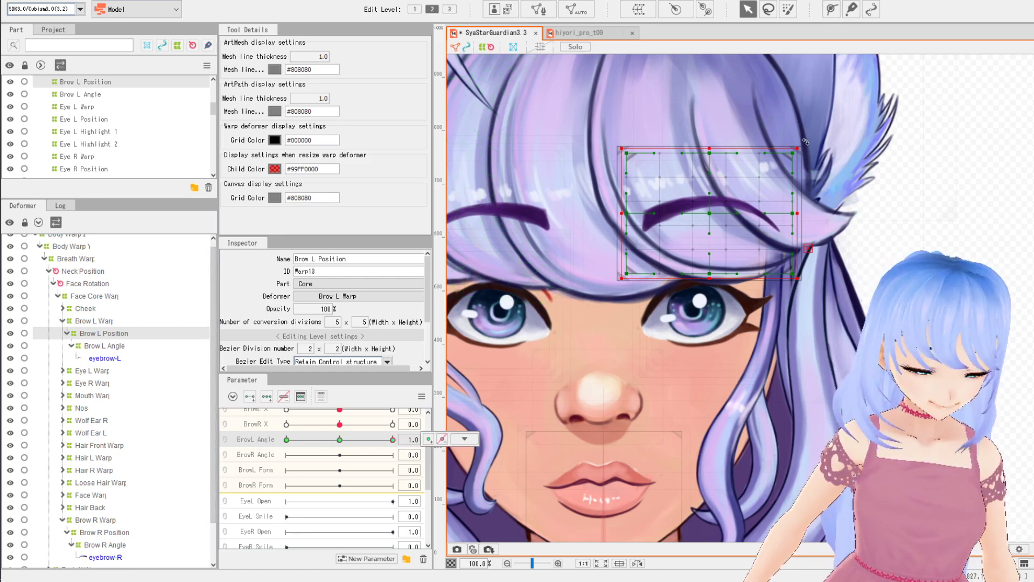
drag(805, 141, 821, 168)
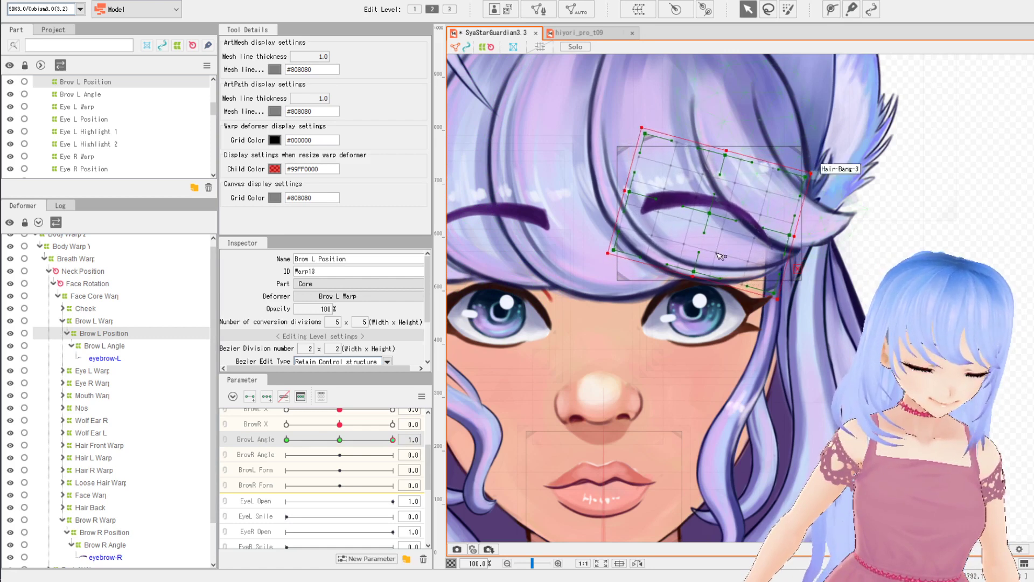
Set BrowL Angle to -1.0, rotate Brow L Position slightly counterclockwise, and reset the parameter to 0.0.
click(286, 439)
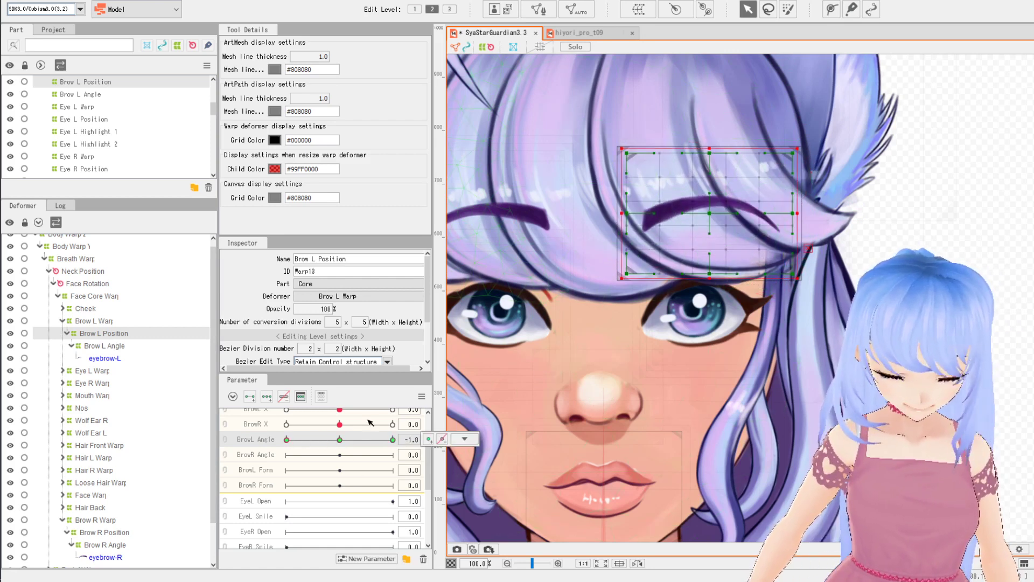
drag(619, 142, 614, 151)
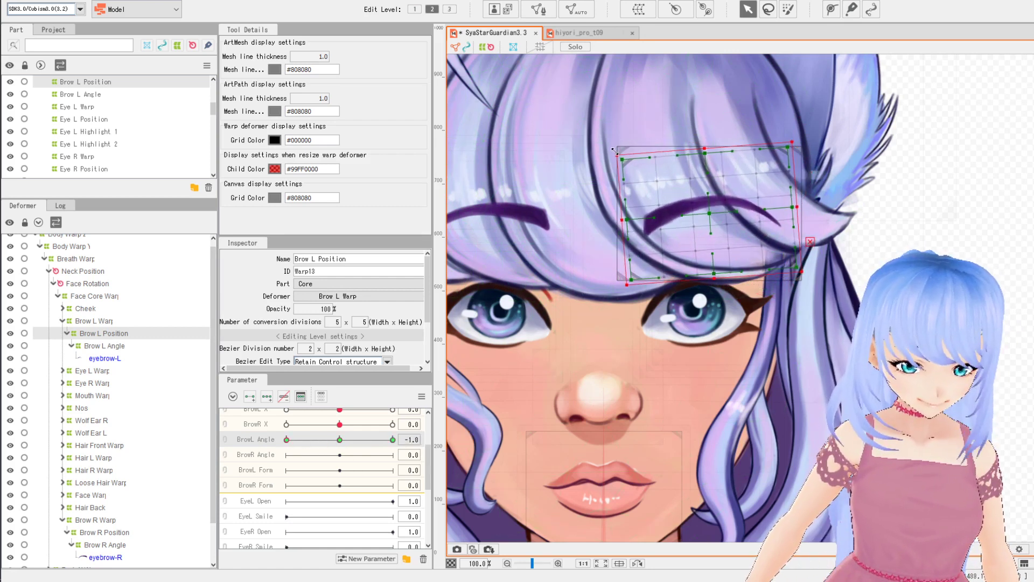
click(324, 440)
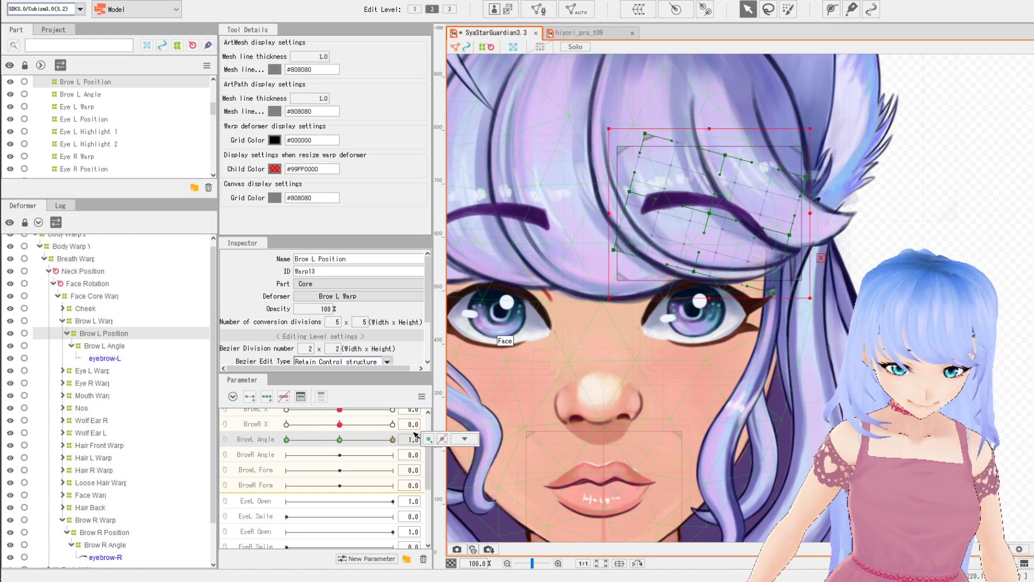
click(340, 440)
Add three keys to BrowR Angle for Brow R Position and rotate the warp counterclockwise with both brow angles at 1.0.
click(270, 455)
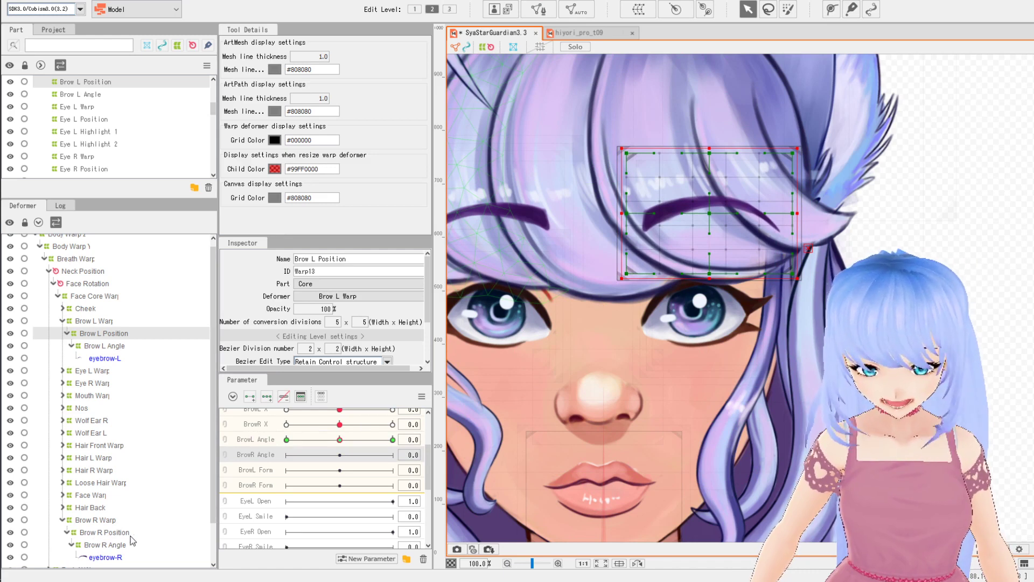
click(118, 534)
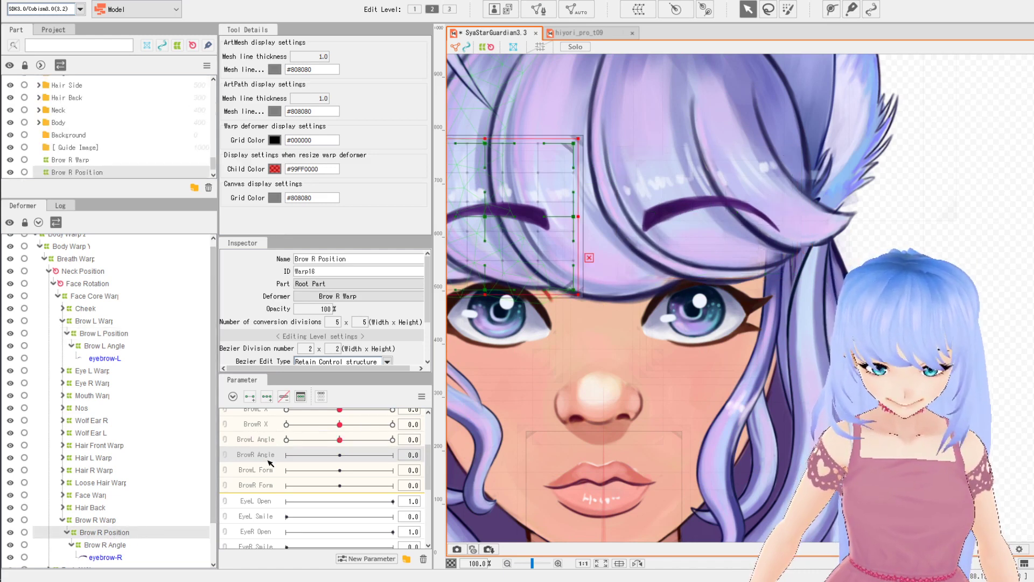
click(396, 455)
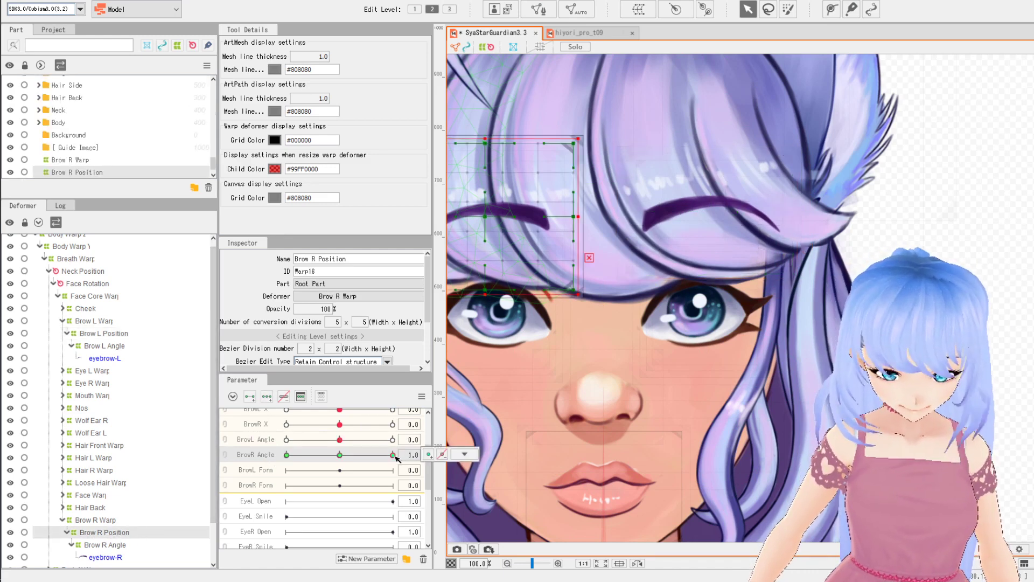
scroll(663, 124, down, 1)
click(393, 439)
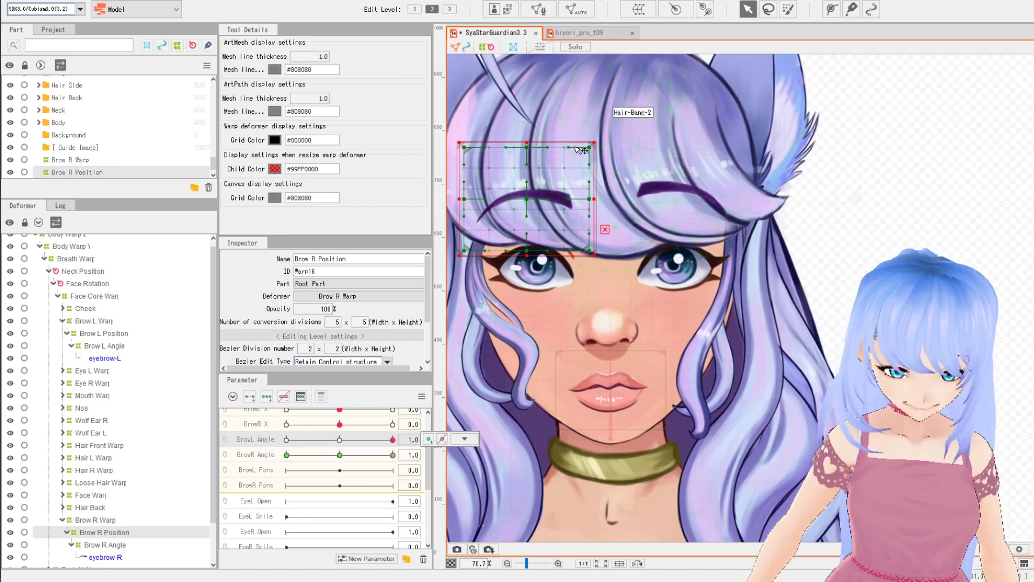
drag(605, 134, 588, 117)
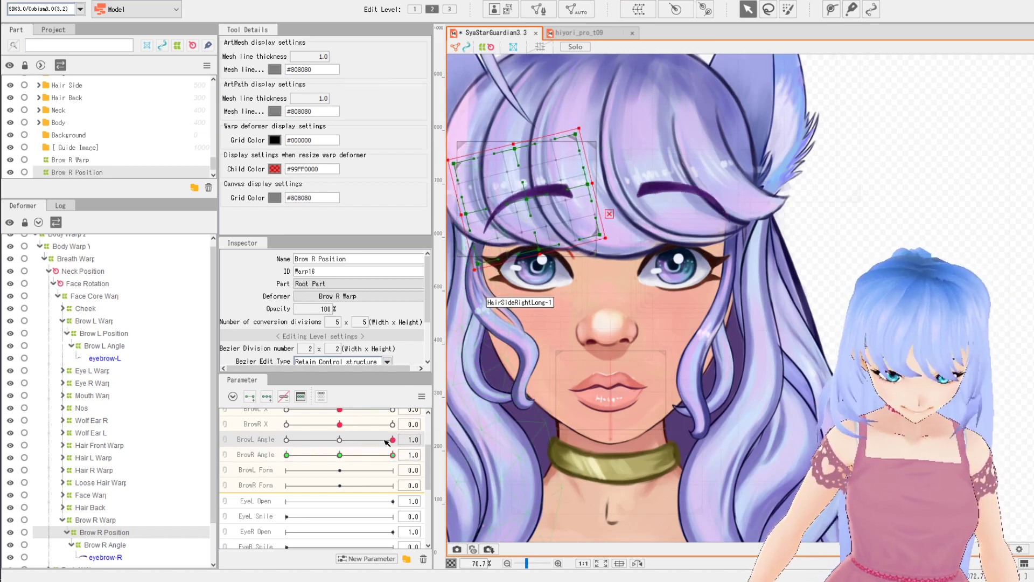
Set BrowL Angle and BrowR Angle to -1.0, rotate Brow R Position slightly clockwise, and reset both parameters to 0.0.
click(286, 454)
click(287, 440)
click(286, 454)
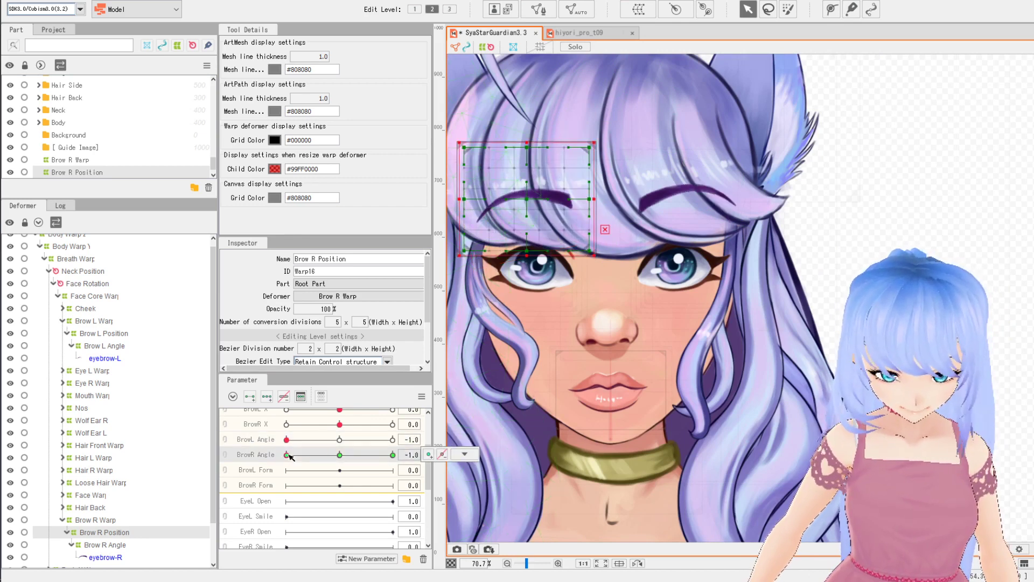
drag(600, 138, 608, 151)
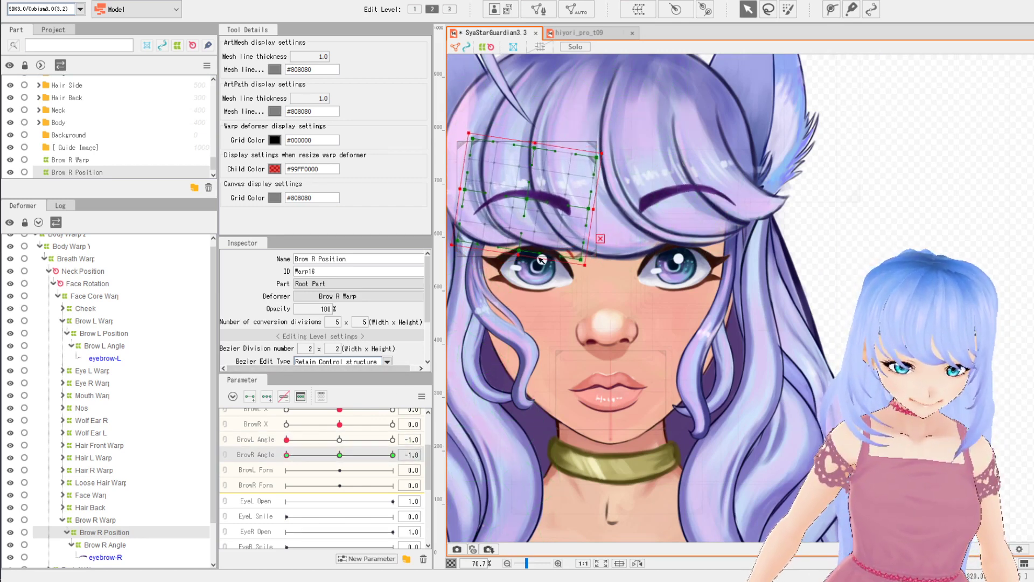
drag(322, 455, 381, 439)
click(286, 455)
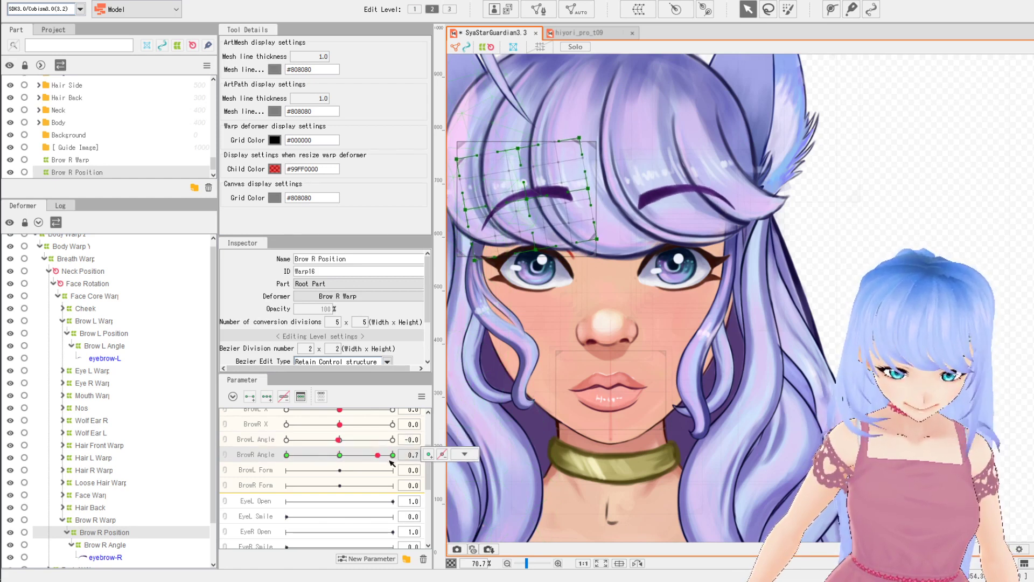
click(340, 454)
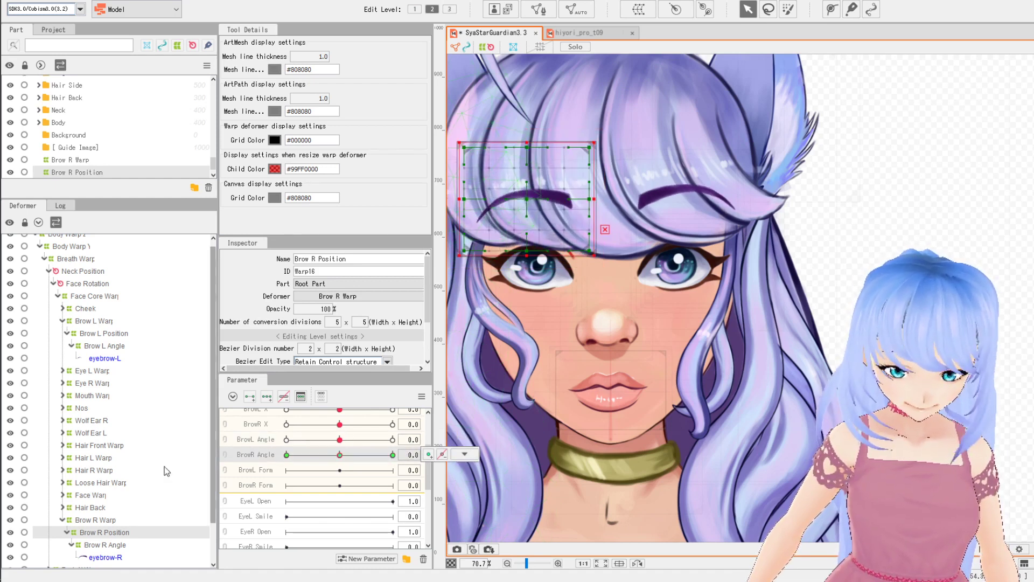
Add three keys to the BrowL Form parameter for the Brow L Angle warp.
scroll(605, 308, up, 2)
drag(600, 357, 596, 379)
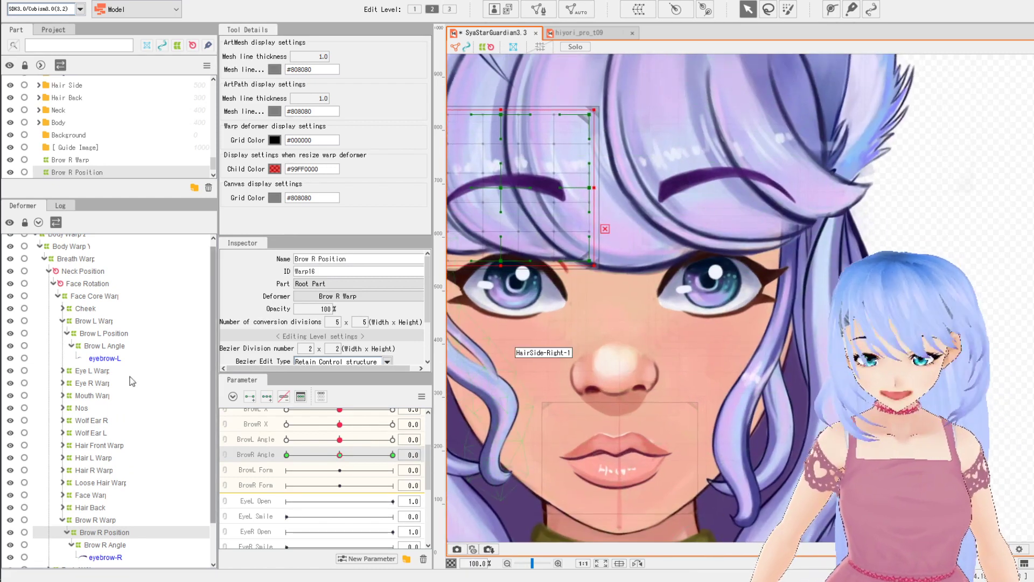
click(91, 346)
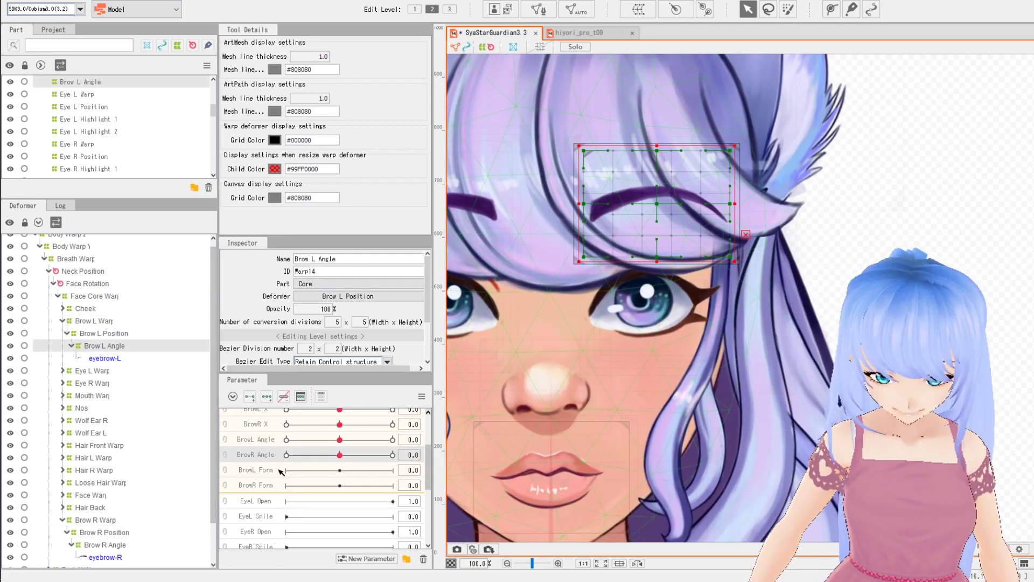
click(282, 471)
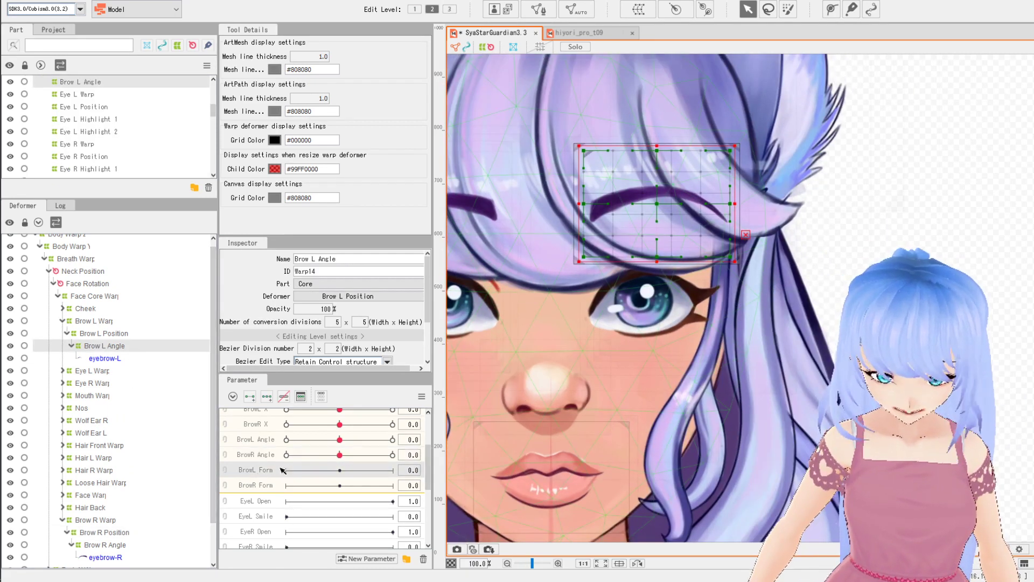
click(267, 397)
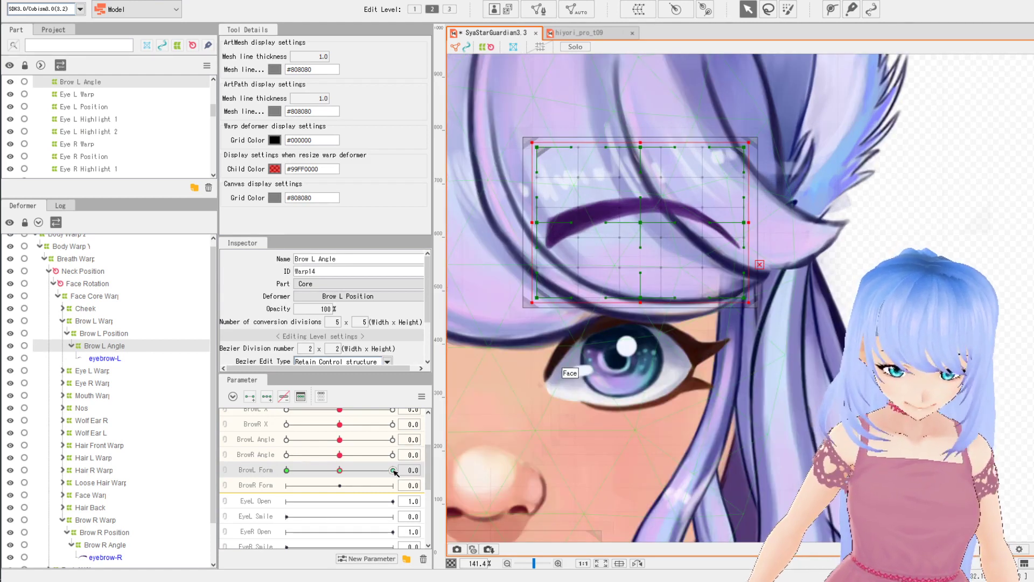
Set BrowL Form to -1.0 and pull the middle-row Bezier handles of Brow L Angle down to flatten the eyebrow's arch.
click(288, 470)
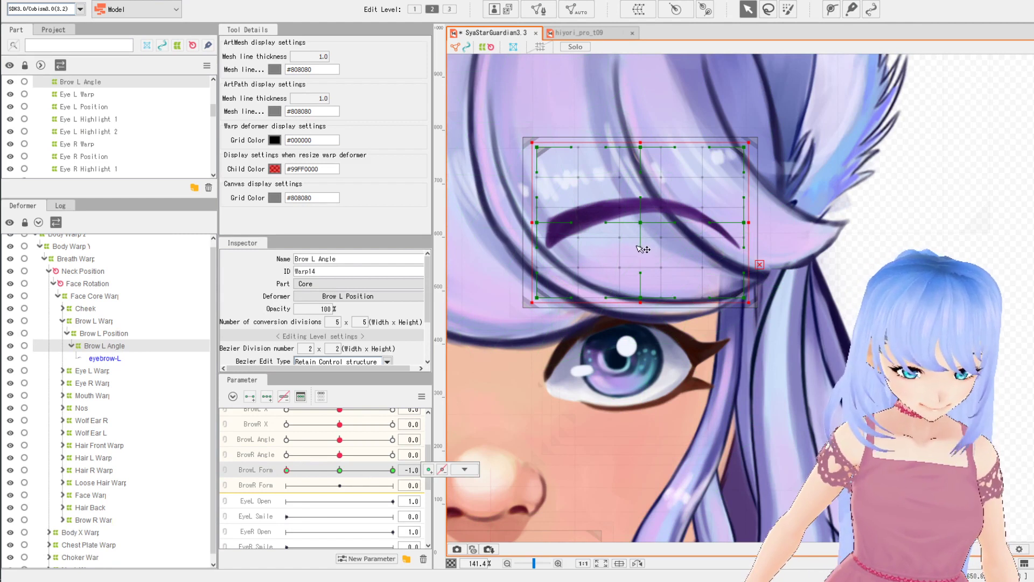
drag(641, 249, 632, 268)
drag(582, 222, 597, 258)
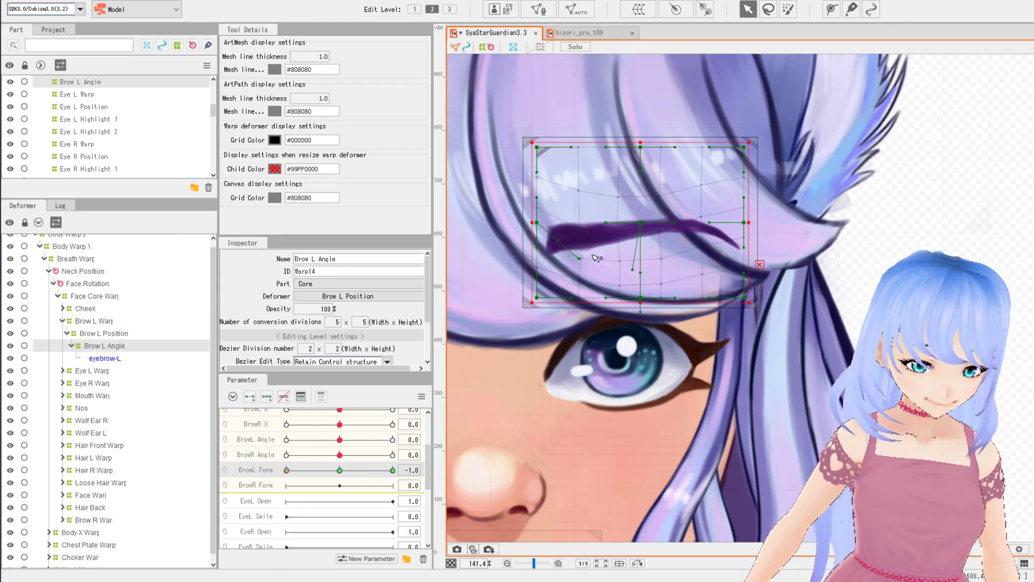
drag(719, 225, 707, 275)
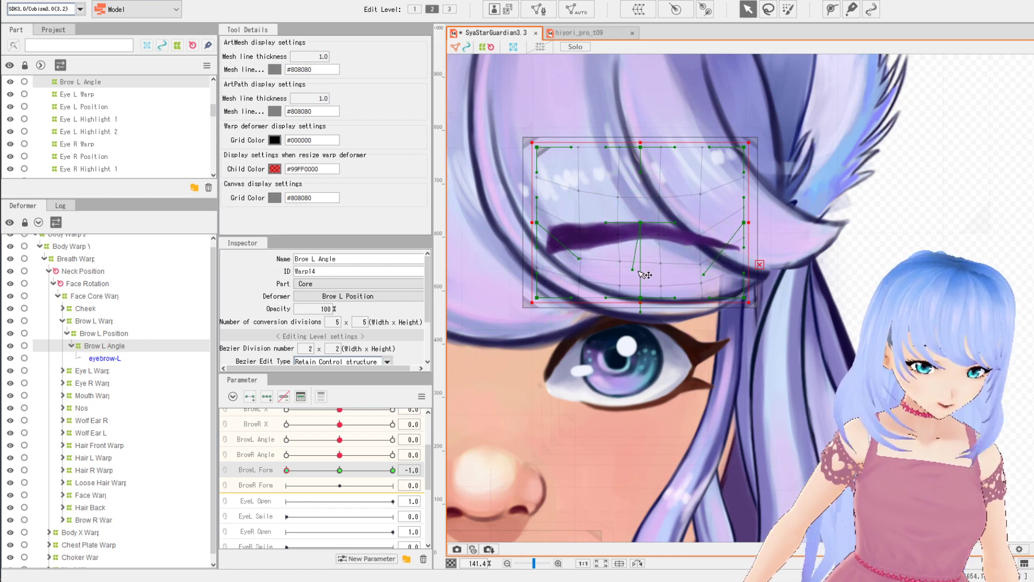
drag(638, 270, 620, 304)
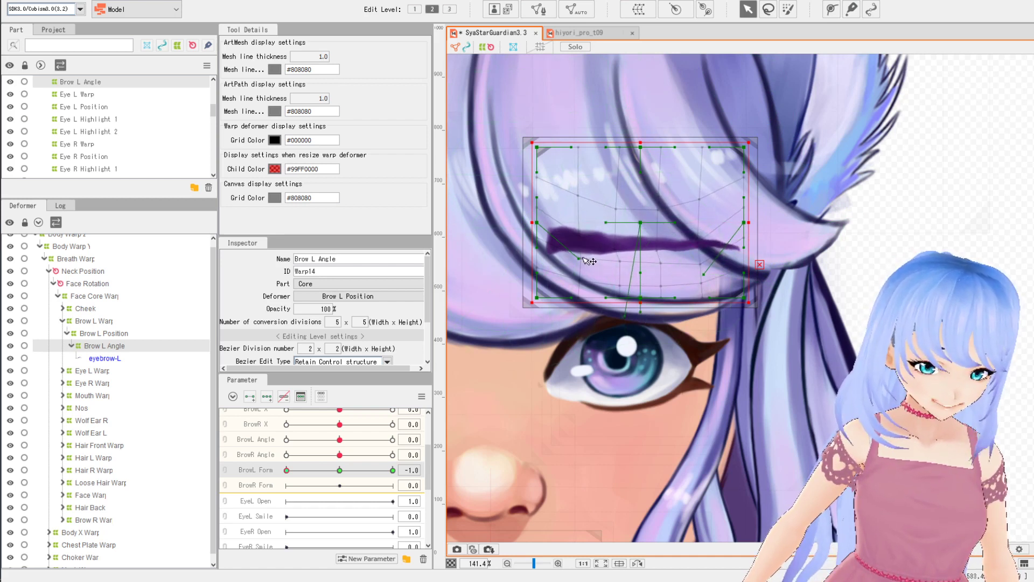
drag(583, 257, 574, 270)
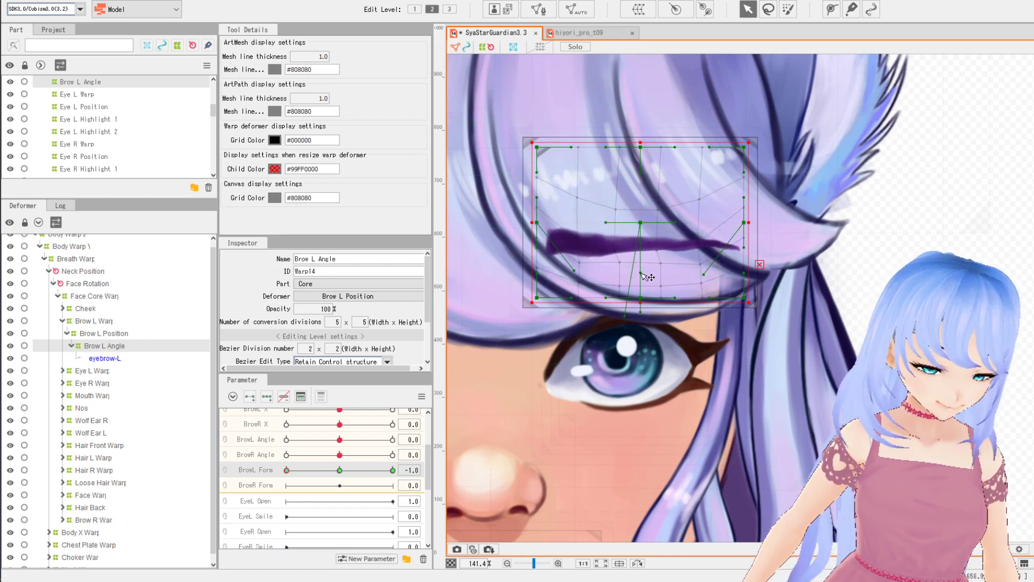
Lower the outer side point of Brow L Angle, raise the inner one, and adjust the central handles to straighten the left eyebrow.
drag(751, 229, 753, 241)
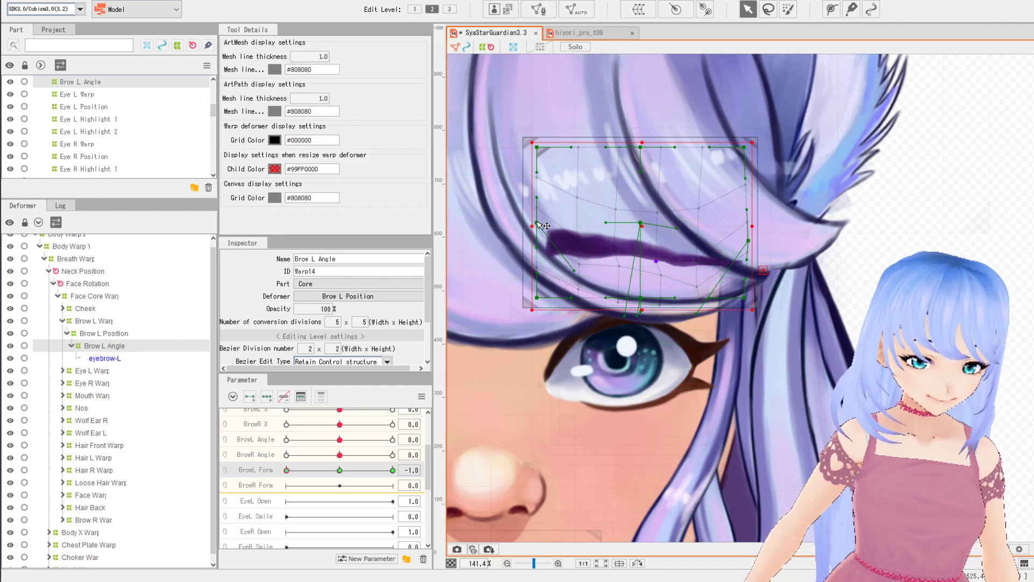
drag(538, 225, 539, 206)
drag(683, 233, 693, 233)
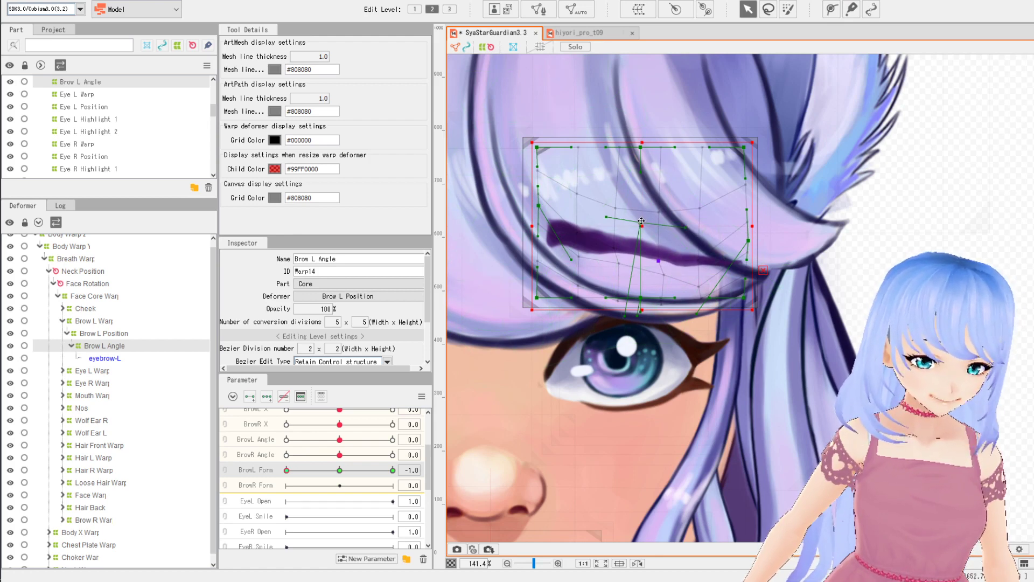
drag(613, 220, 608, 205)
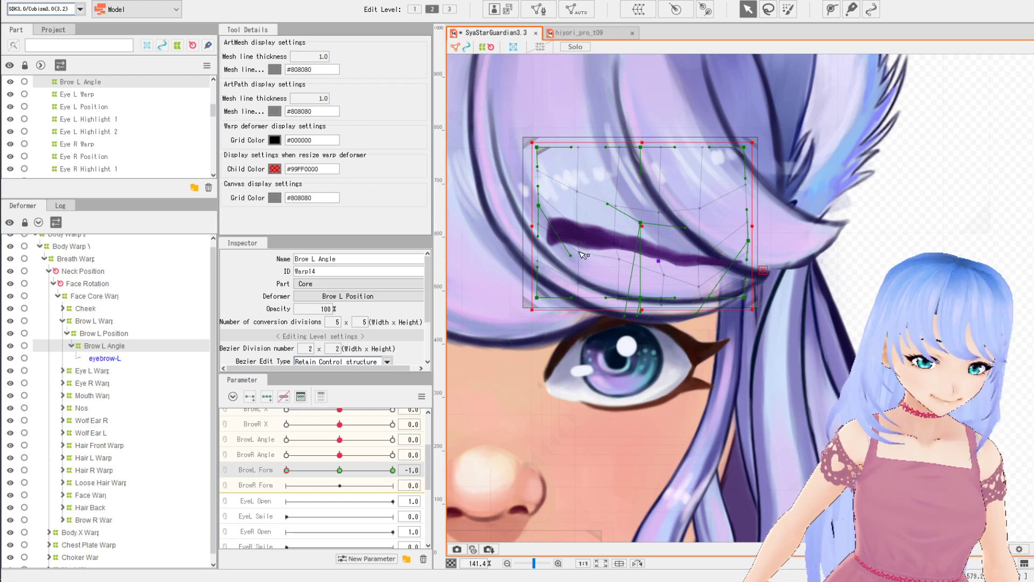
mouse_move(582, 250)
mouse_down()
mouse_move(572, 252)
mouse_move(627, 280)
mouse_up()
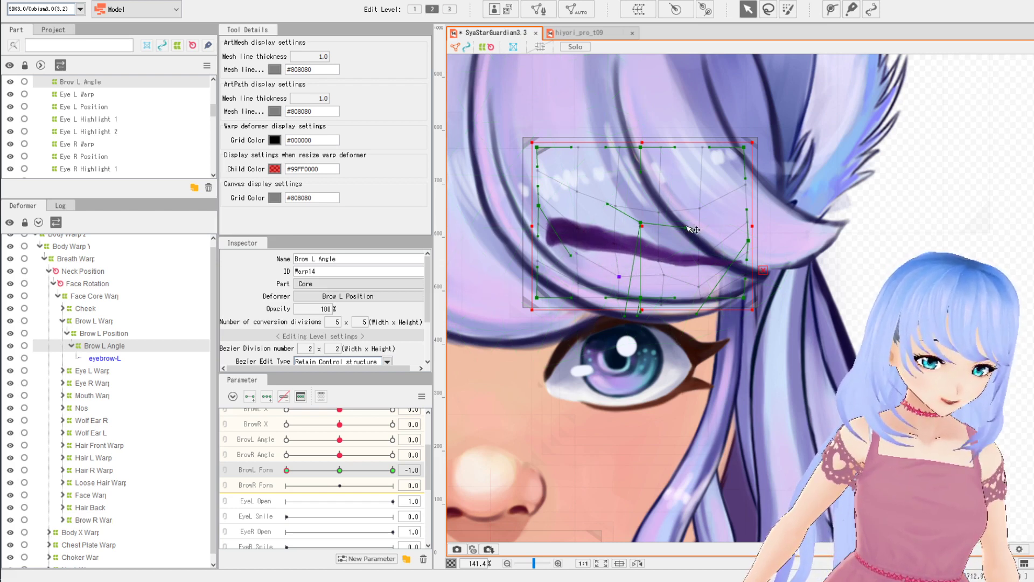
drag(695, 229, 699, 200)
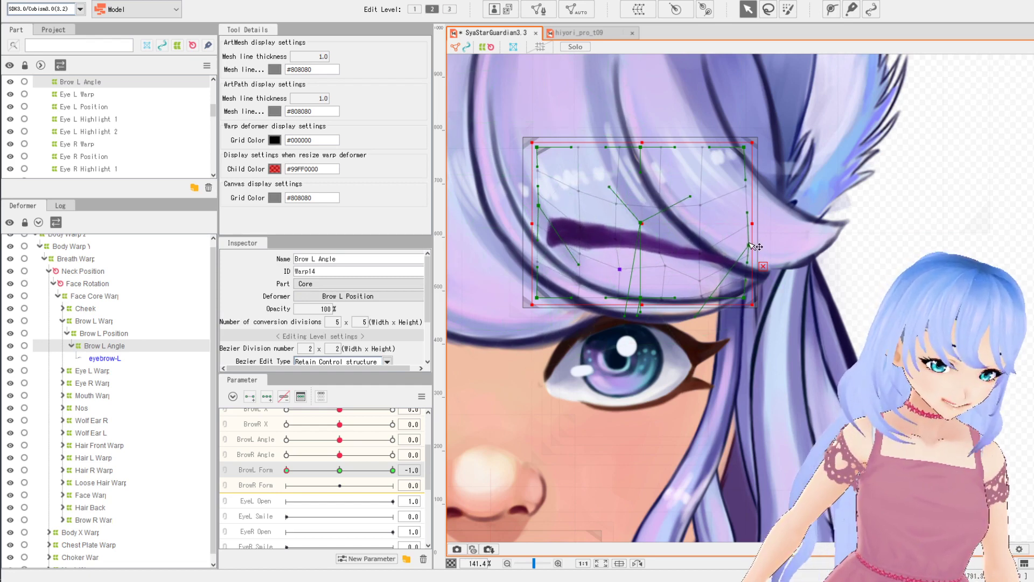
Refine the central point, its handles and the lower grid points of Brow L Angle to smooth the flattened eyebrow's edges.
scroll(744, 253, down, 5)
scroll(711, 251, up, 5)
scroll(710, 252, up, 2)
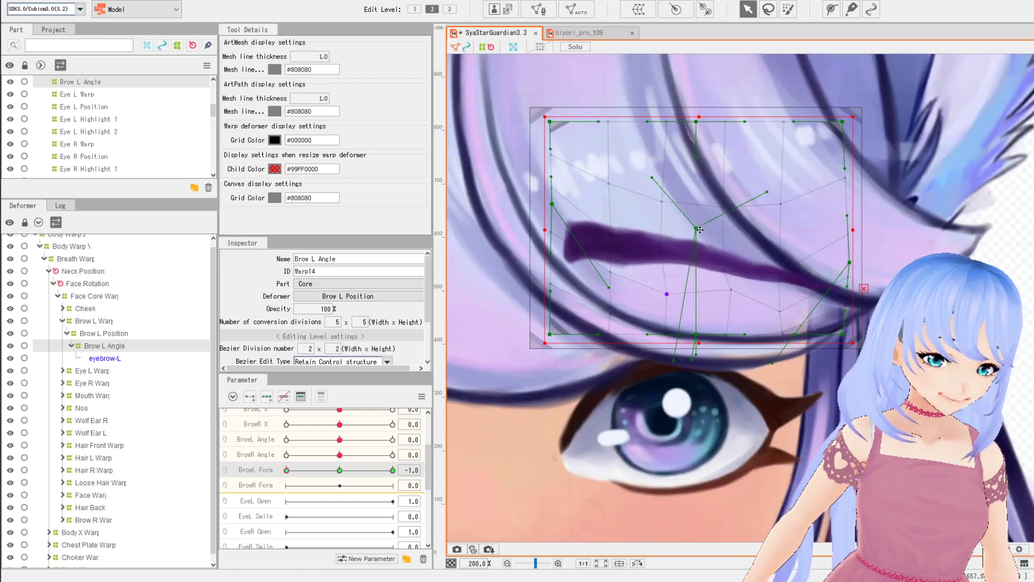
drag(664, 182, 671, 211)
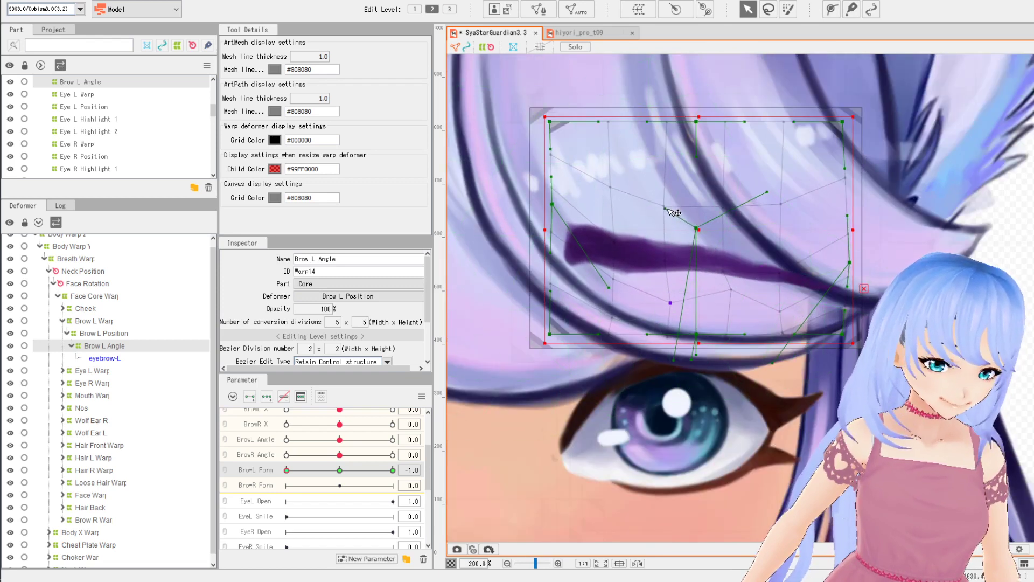
drag(777, 196, 742, 209)
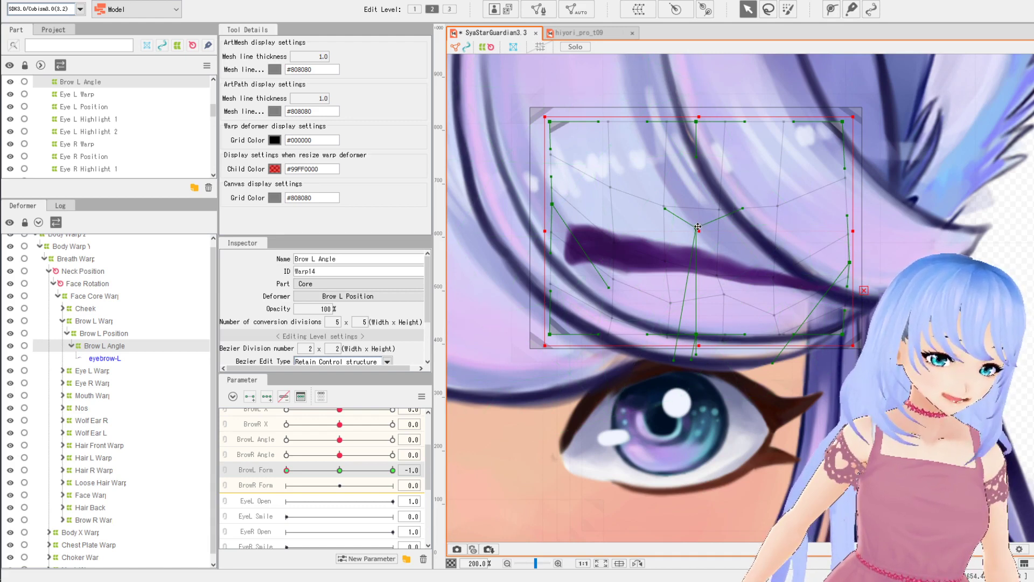
scroll(698, 227, up, 2)
drag(698, 233, 695, 253)
drag(739, 327, 750, 403)
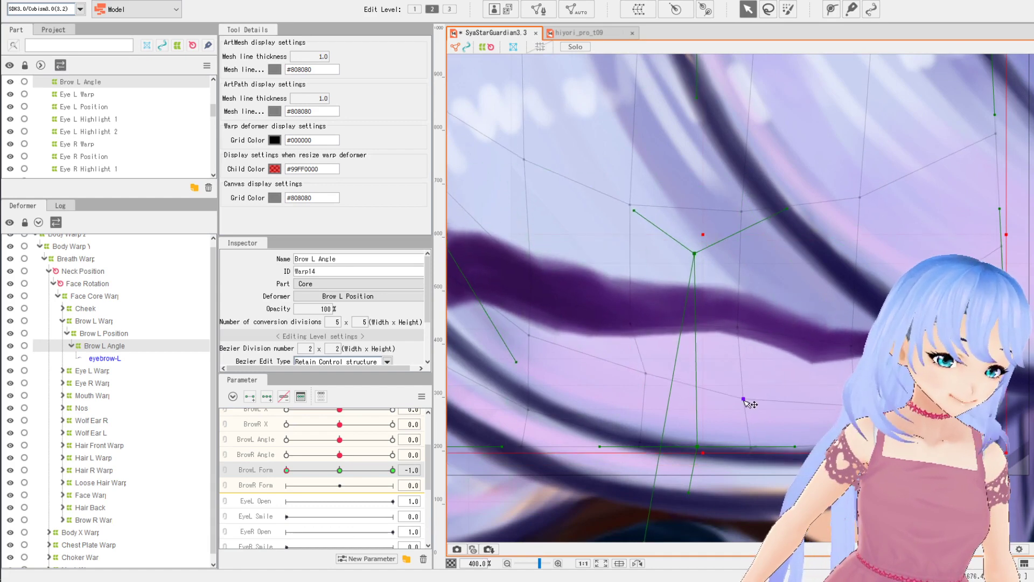
drag(742, 325, 737, 346)
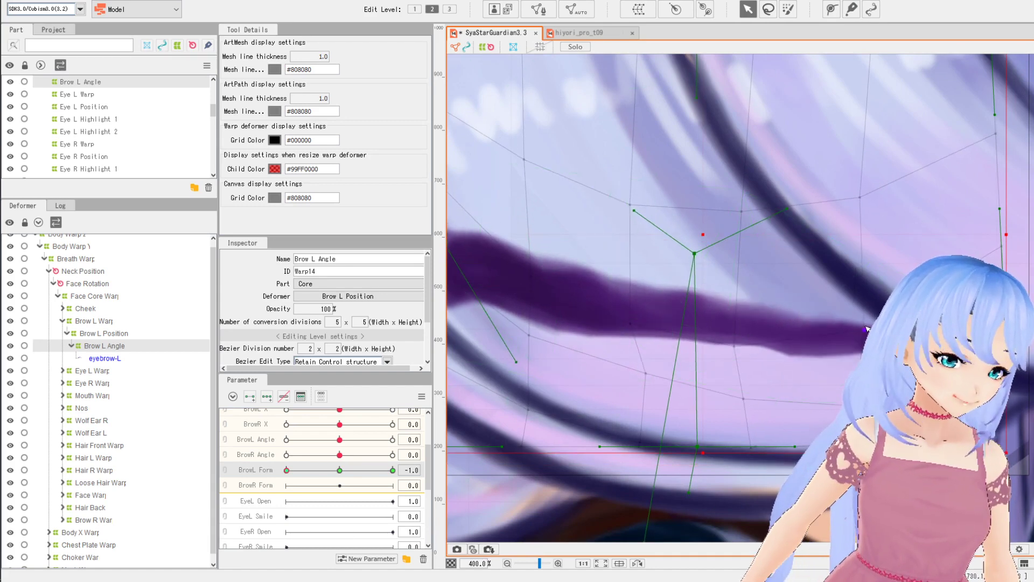
scroll(762, 325, down, 3)
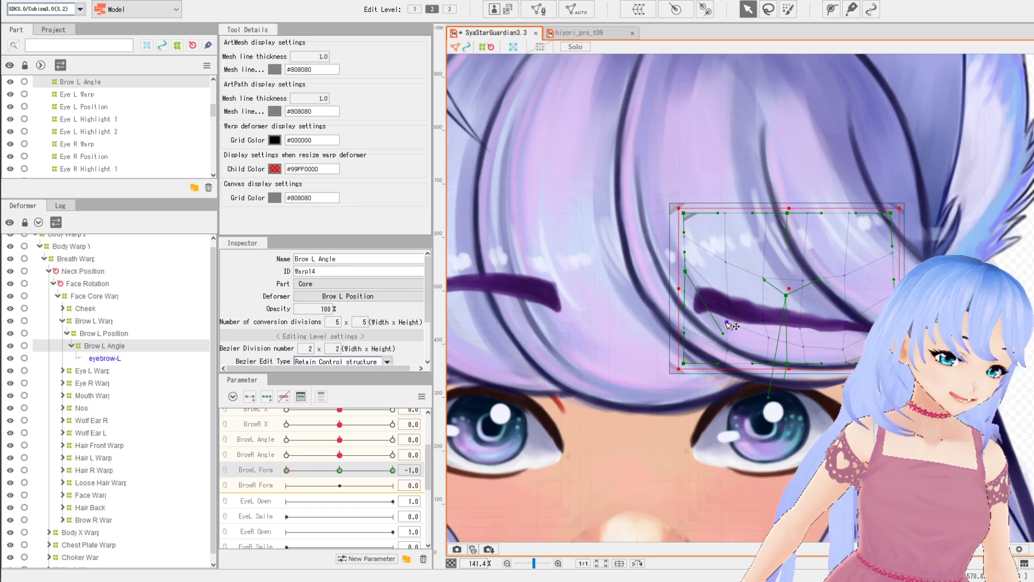
scroll(585, 373, down, 1)
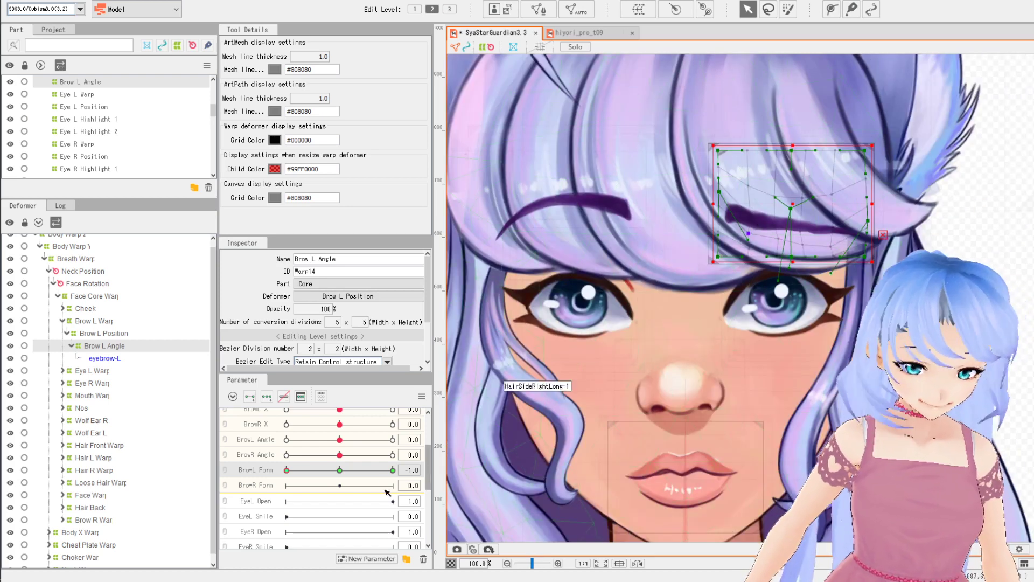
Set BrowL Form to 1.0, raise the top middle point of Brow L Angle for a higher arch, and reset the parameter to 0.0.
mouse_move(392, 470)
mouse_down()
mouse_move(264, 469)
mouse_move(383, 478)
mouse_up()
drag(793, 151, 790, 133)
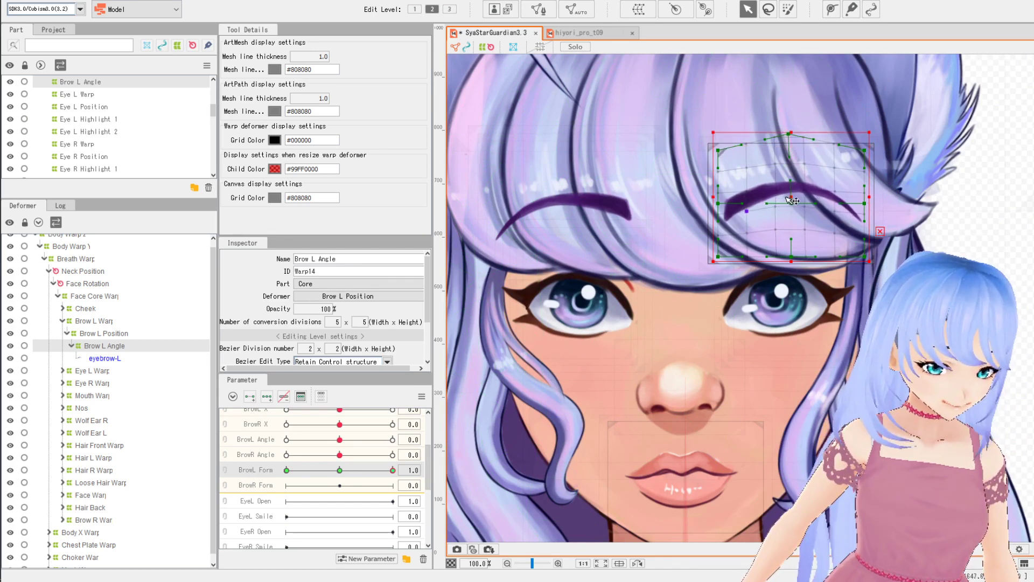
click(362, 470)
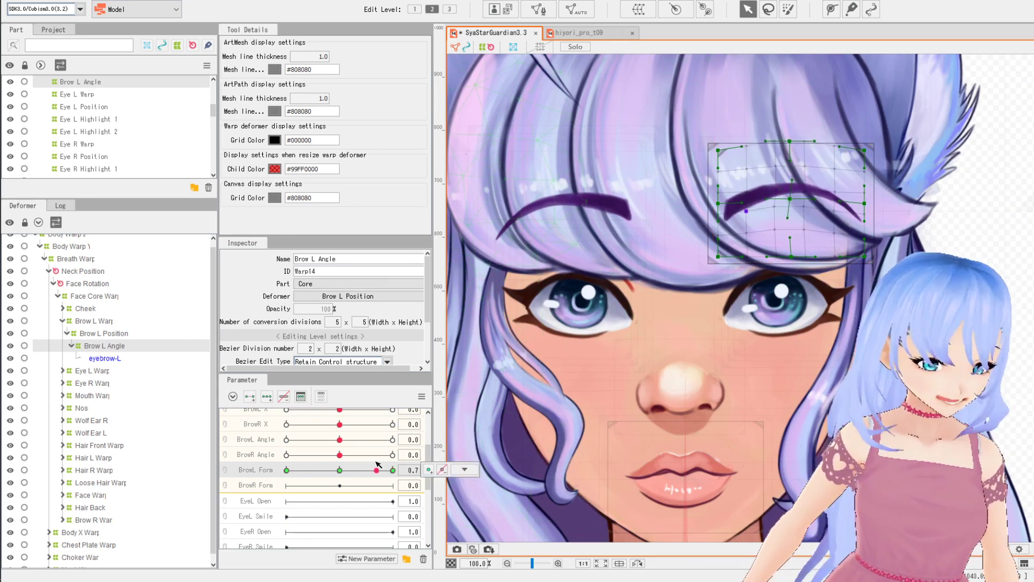
click(393, 469)
click(340, 470)
Expand Brow R Warp down to Brow R Angle and add three keys to BrowR Form for that warp.
scroll(108, 431, down, 1)
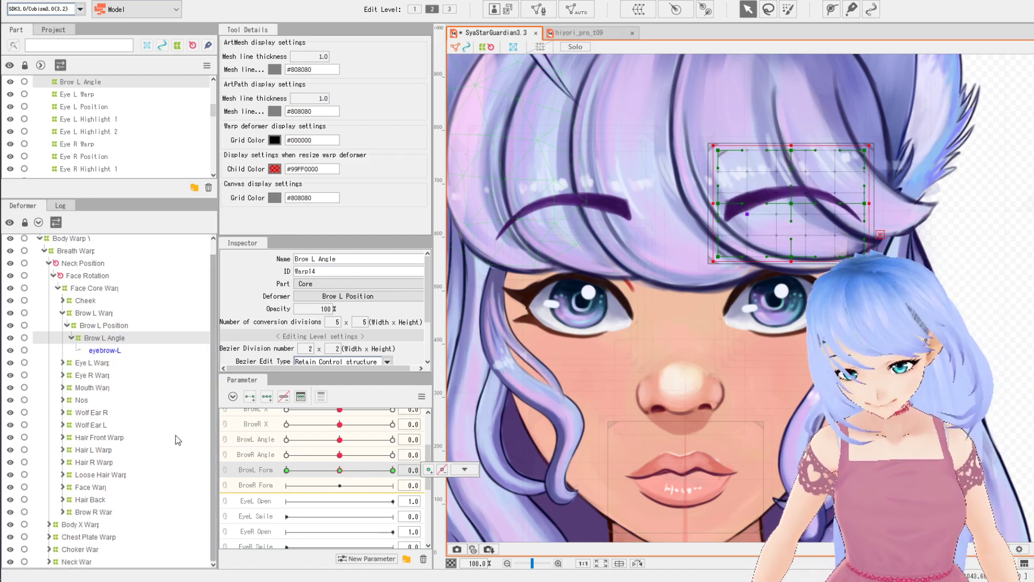
click(95, 512)
click(63, 511)
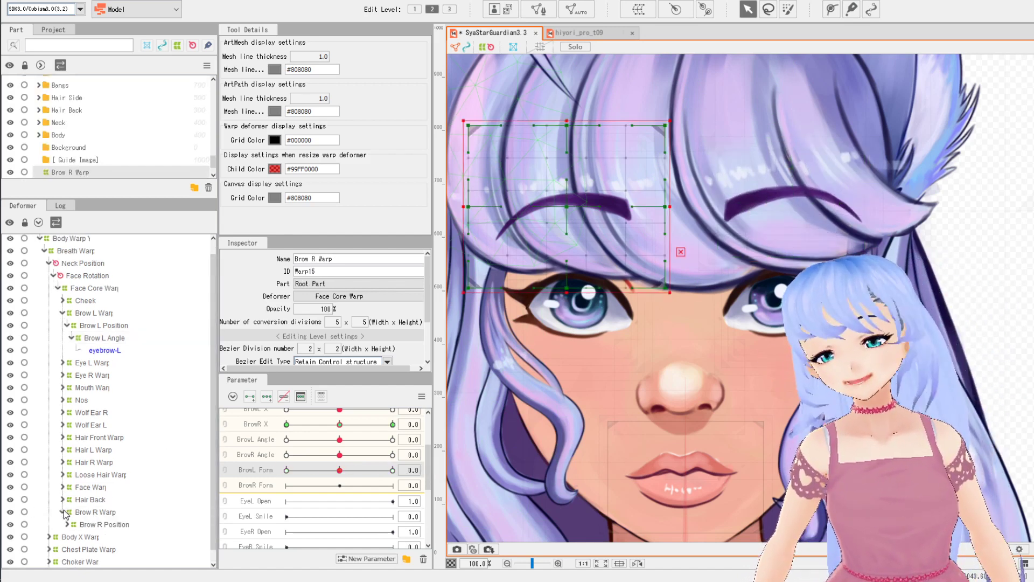
click(71, 524)
click(69, 524)
click(103, 511)
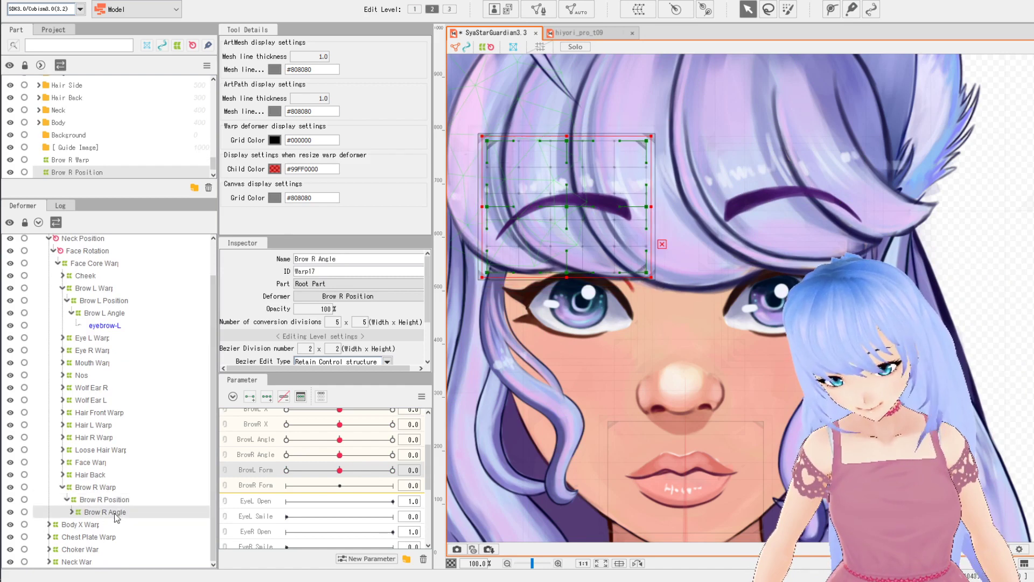
click(266, 486)
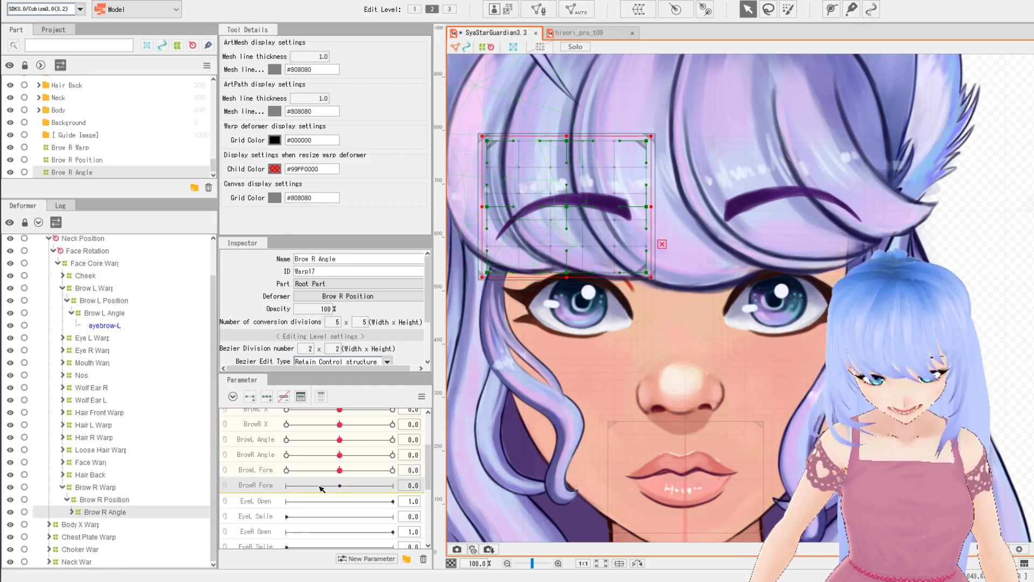
Set BrowR Form and BrowL Form to -1.0, and pull the central points and handles of Brow R Angle down to flatten the right eyebrow.
click(386, 488)
click(288, 485)
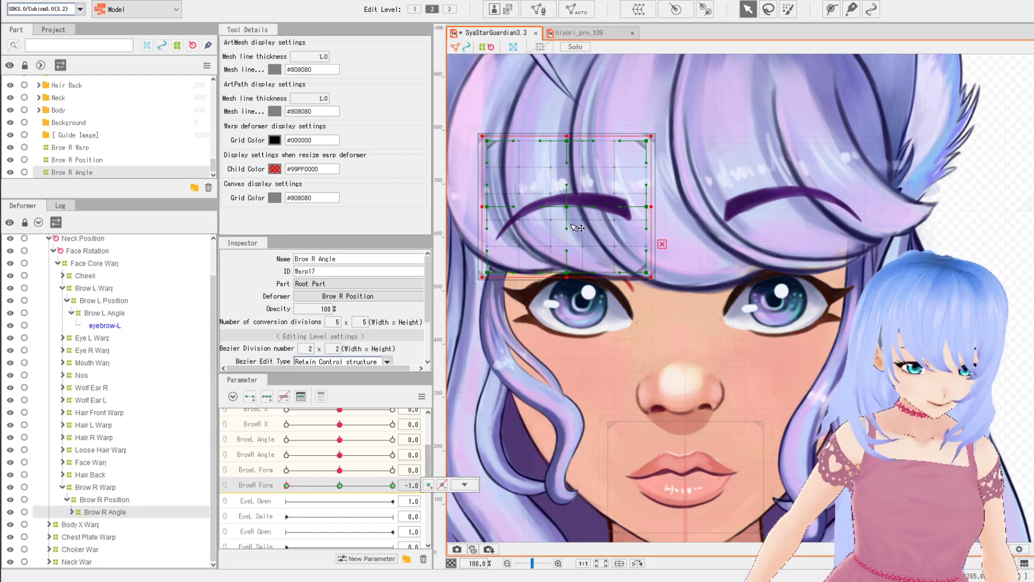
click(286, 470)
drag(567, 228, 575, 251)
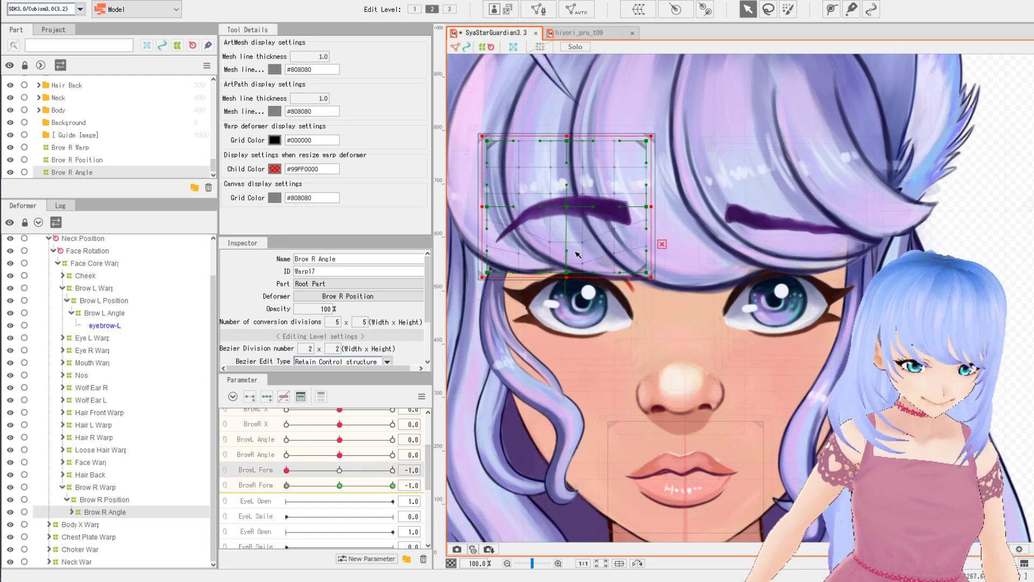
drag(567, 163, 568, 241)
drag(513, 206, 582, 276)
drag(619, 206, 567, 278)
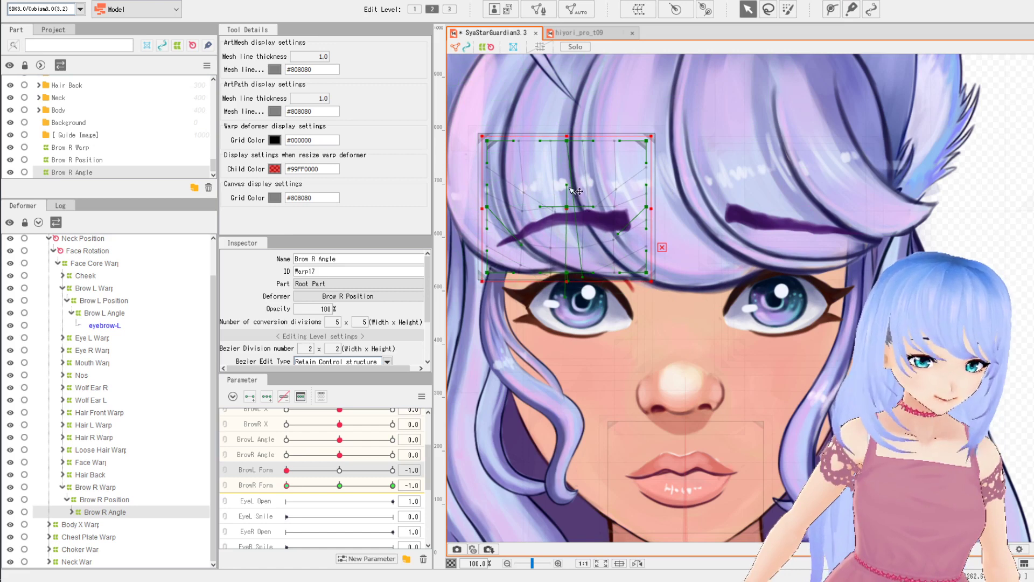
drag(567, 185, 566, 213)
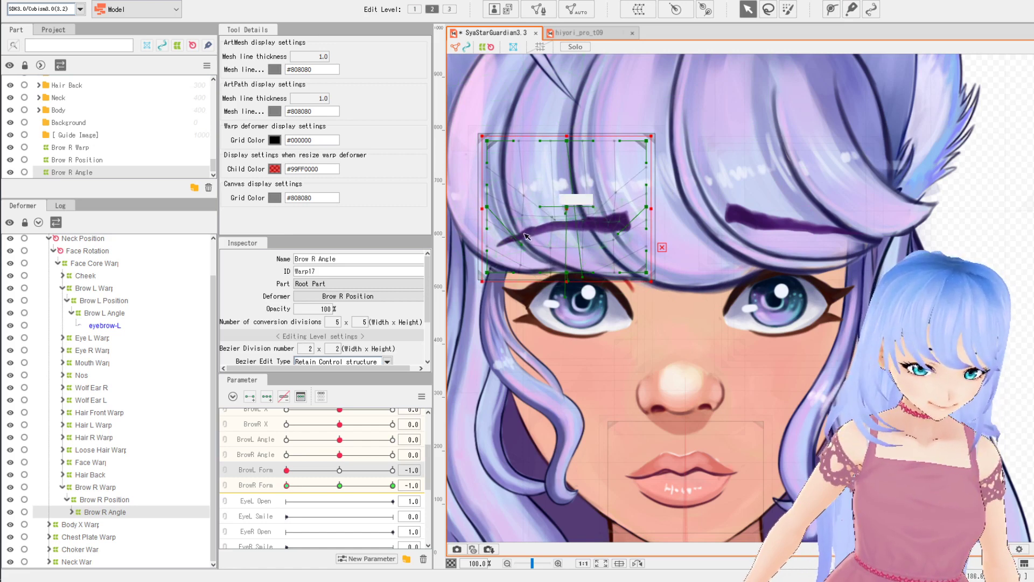
Refine the grid points of Brow R Angle around the outer half of the right eyebrow to smooth its flattened edges.
drag(523, 242, 525, 254)
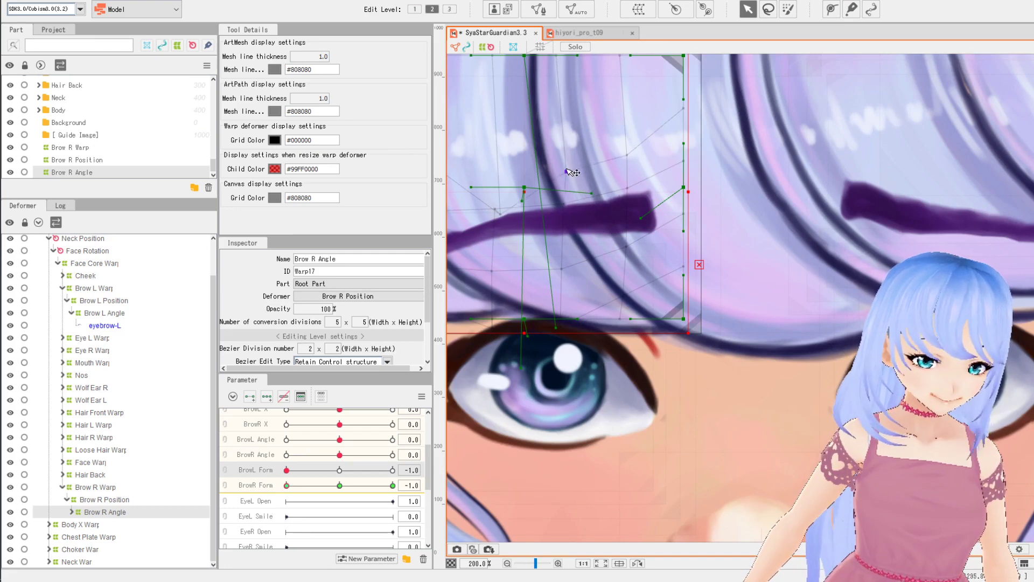
drag(584, 234, 666, 262)
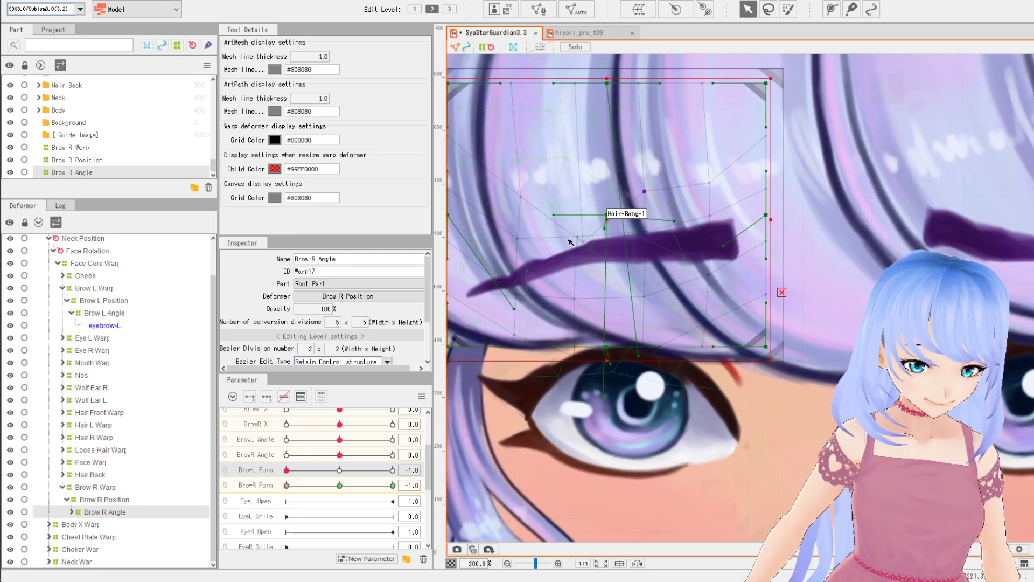
drag(577, 236, 574, 244)
drag(517, 238, 546, 241)
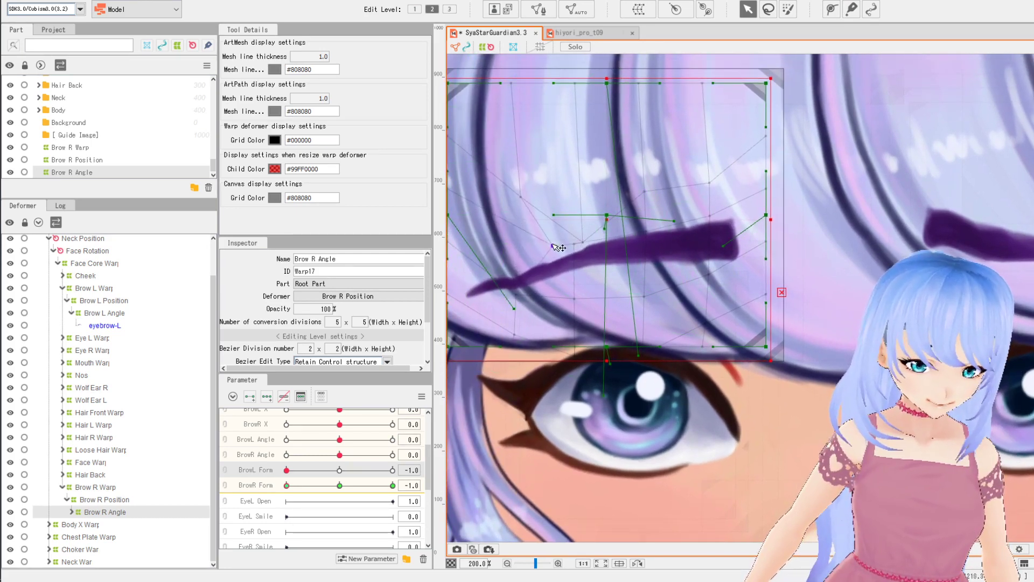
scroll(559, 263, down, 1)
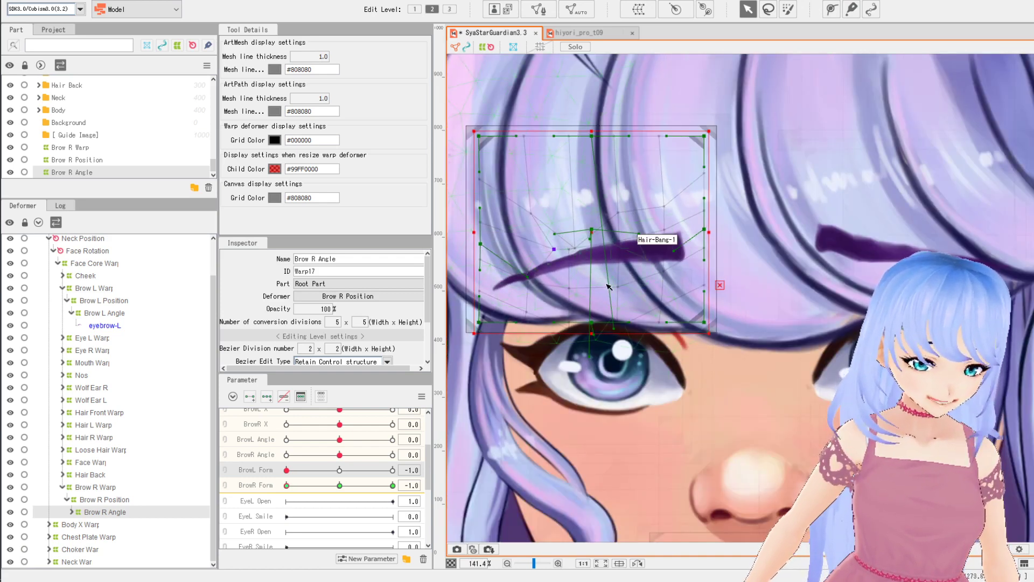
scroll(662, 226, down, 2)
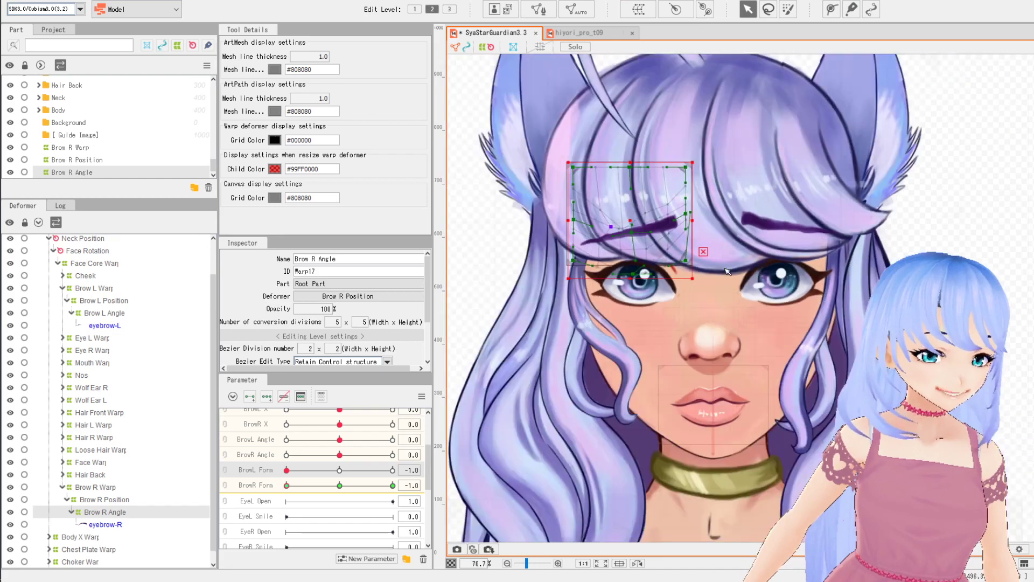
Set both brow Form parameters to 1.0, raise the top middle point of Brow R Angle for a higher arch, and reset both to 0.0.
click(393, 485)
click(393, 470)
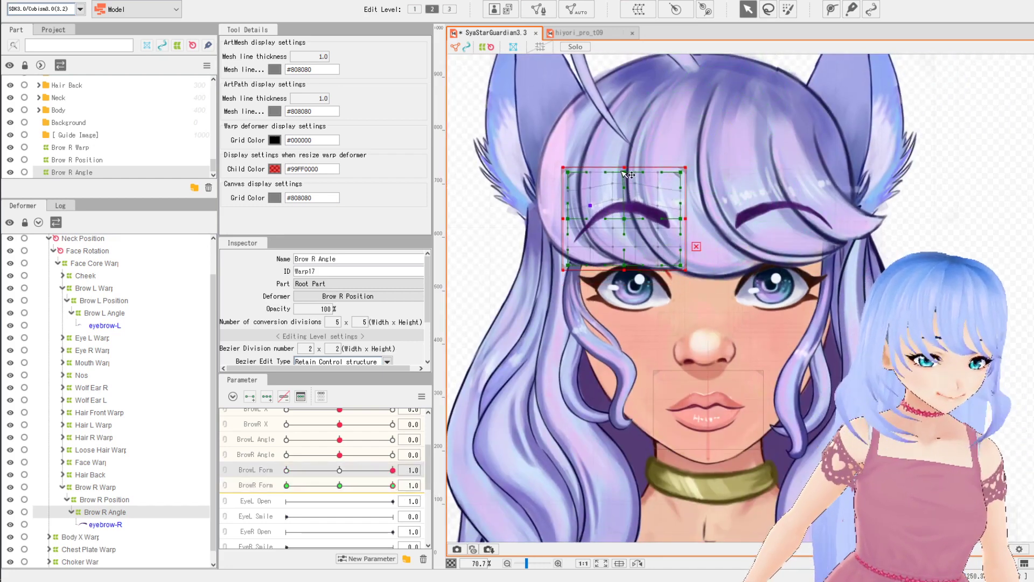
drag(623, 172, 624, 157)
drag(393, 485, 323, 483)
click(340, 469)
click(340, 485)
Save the model, then save a new version as SyaStarGuardian3.4.cmo3 in the Sya Star Guardian 3.0 folder.
key(ctrl+s)
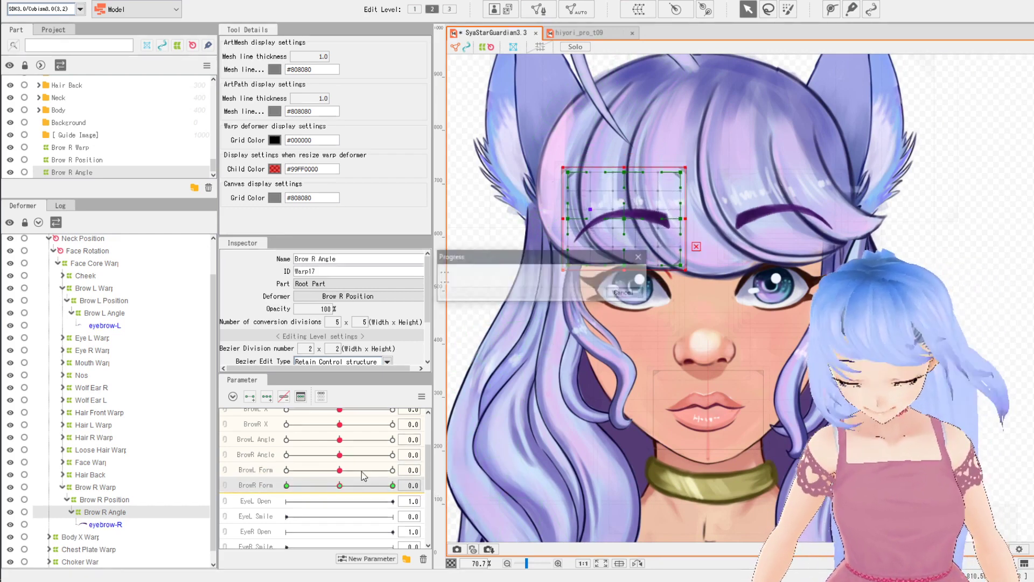
click(11, 1)
click(48, 103)
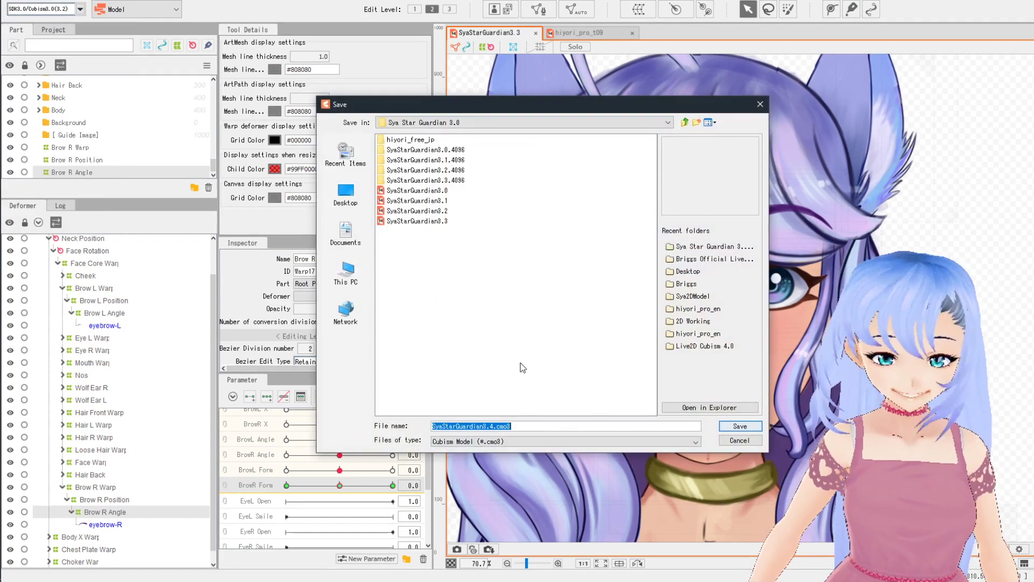
click(740, 426)
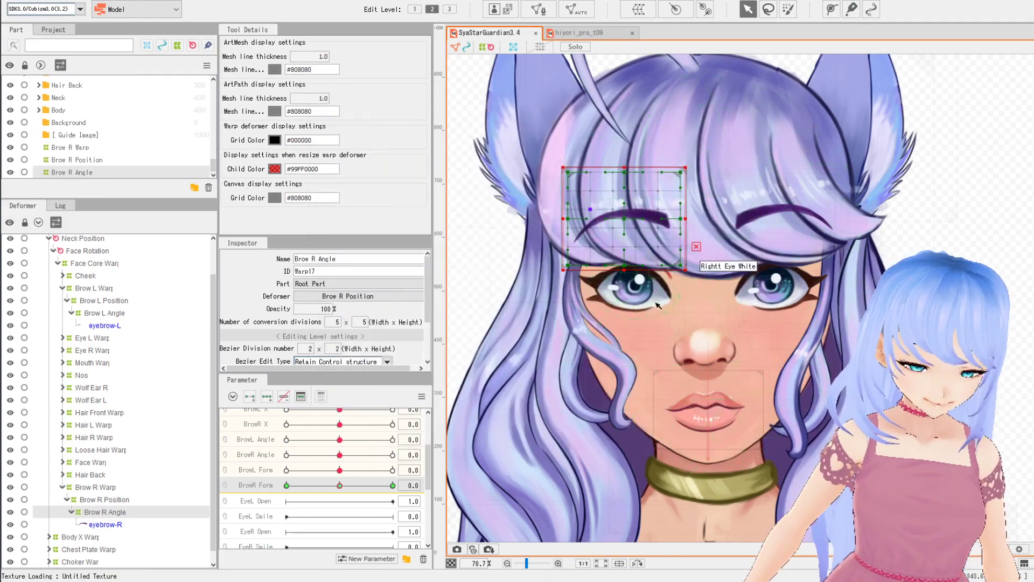
key(alt+Tab)
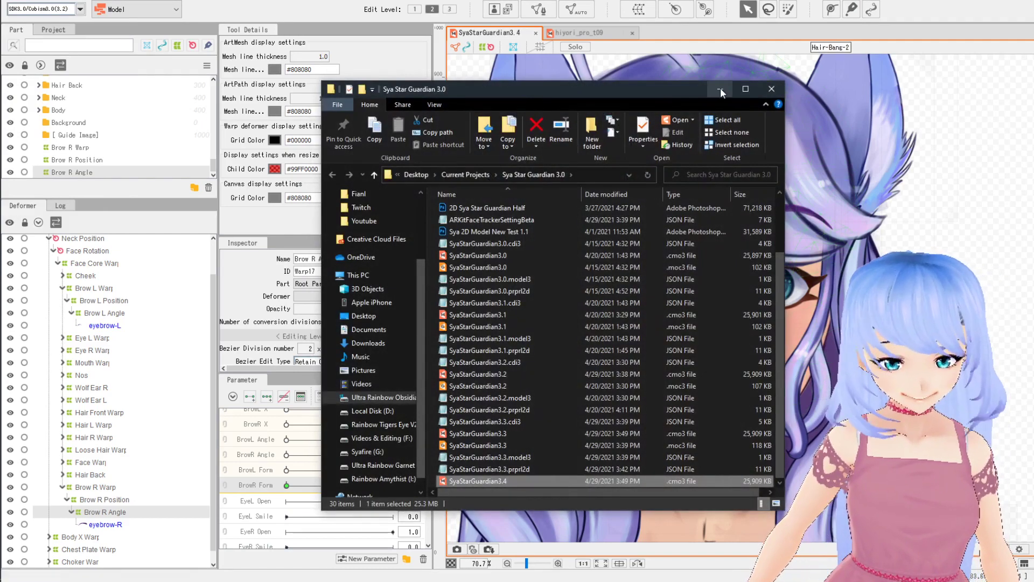
click(720, 88)
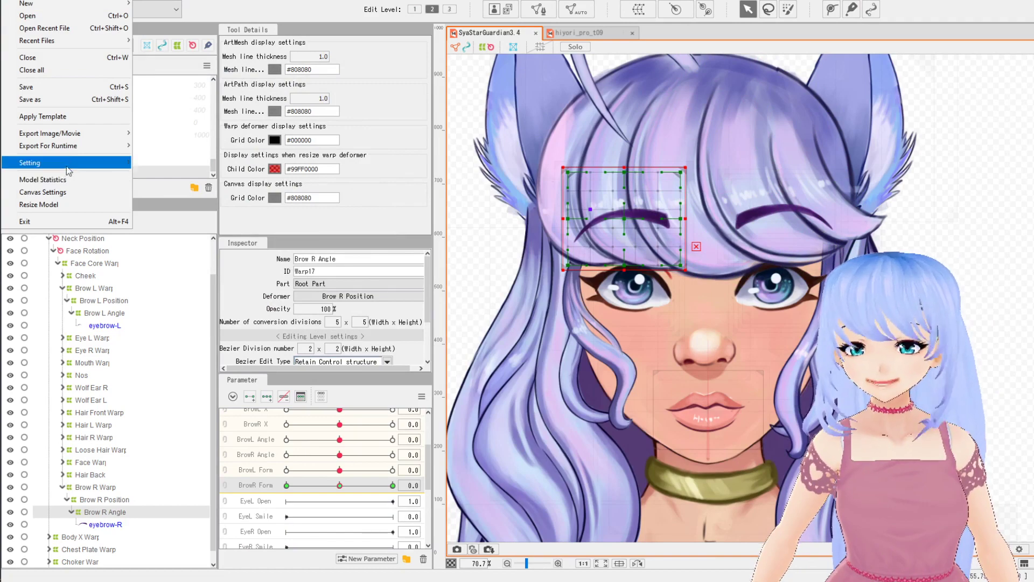
Export the model for runtime as SyaStarGuardian3.4.moc3 in the Sya Star Guardian 3.0 folder.
mouse_move(109, 149)
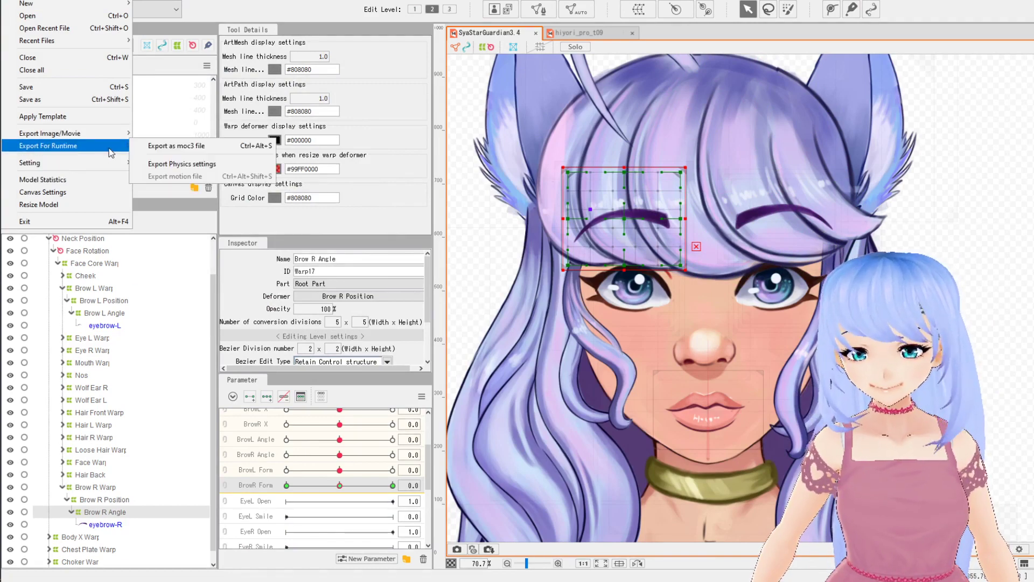
click(167, 145)
click(522, 398)
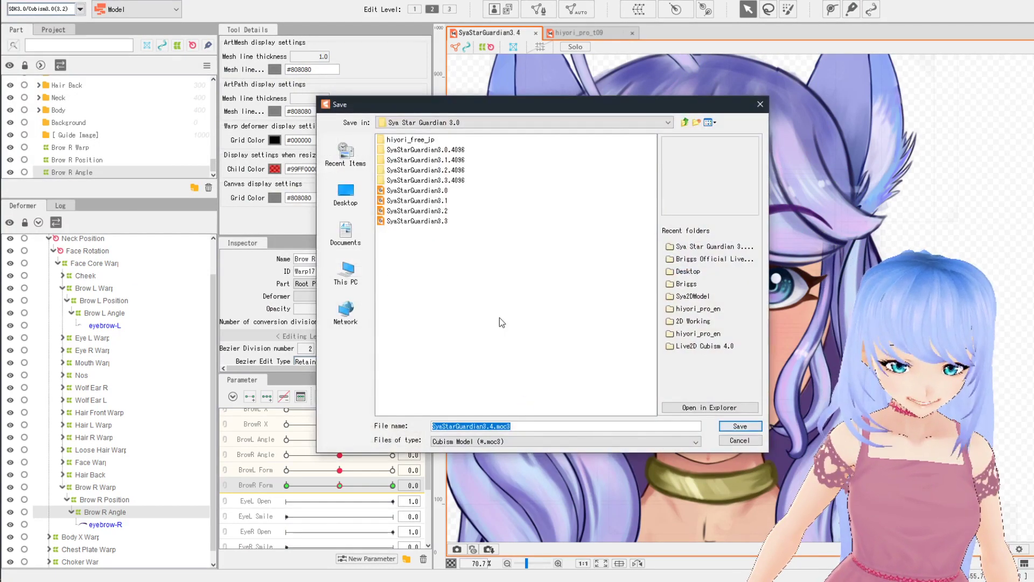
key(Return)
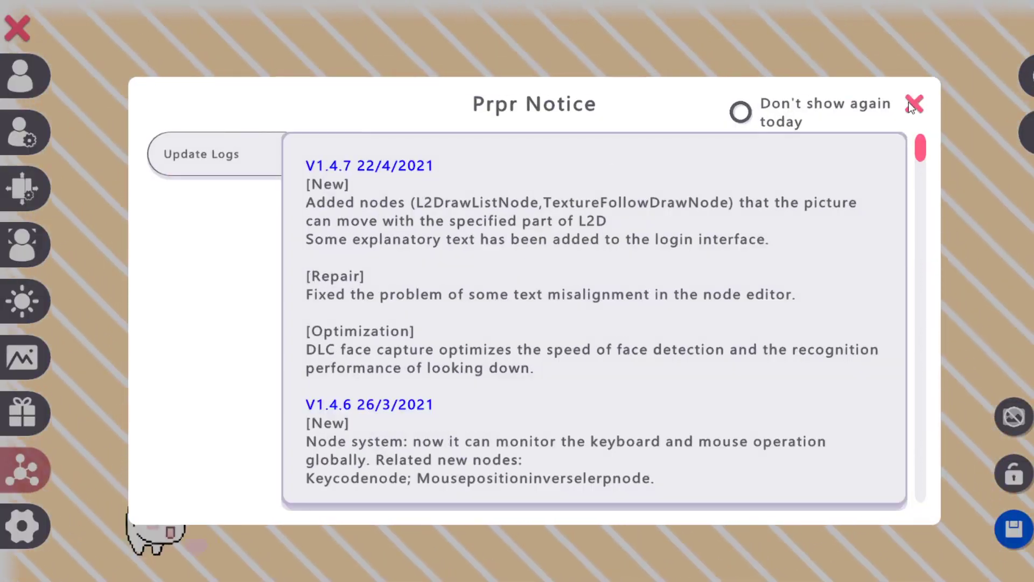
Switch to PrprLive, dismiss the update notice, and show the SyaStarGuardian3.4 model enlarged.
click(914, 104)
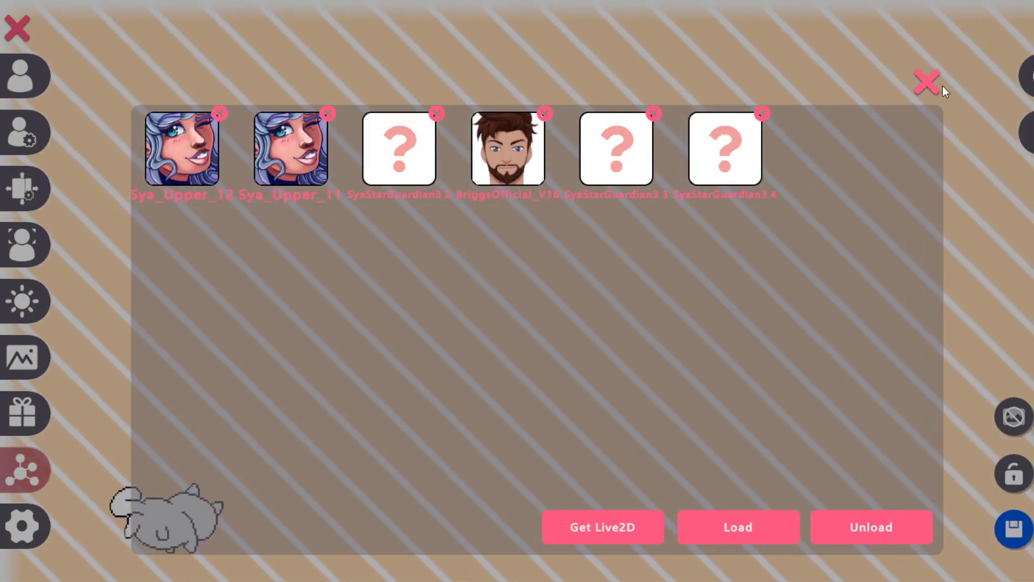
click(936, 83)
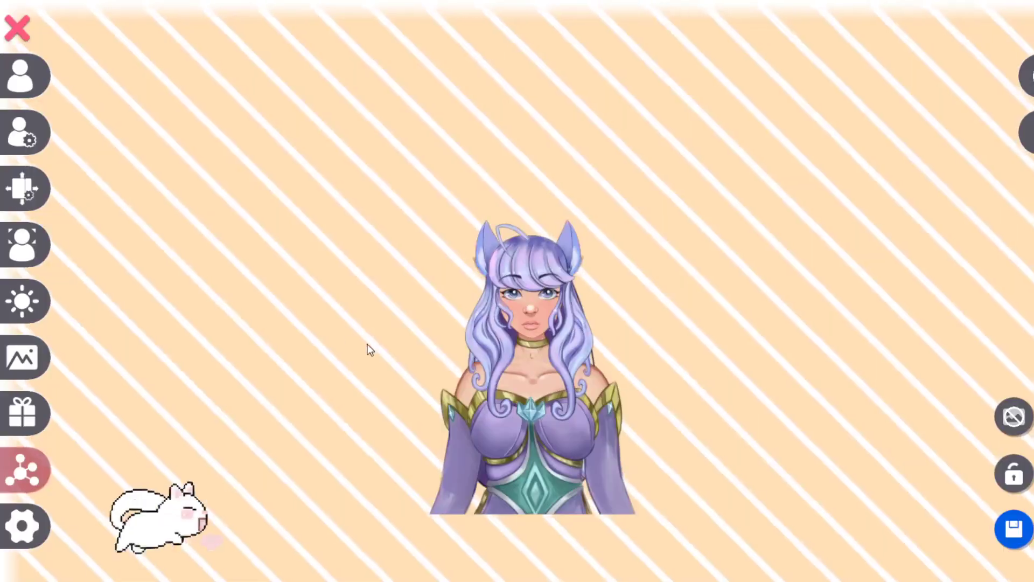
scroll(578, 360, up, 5)
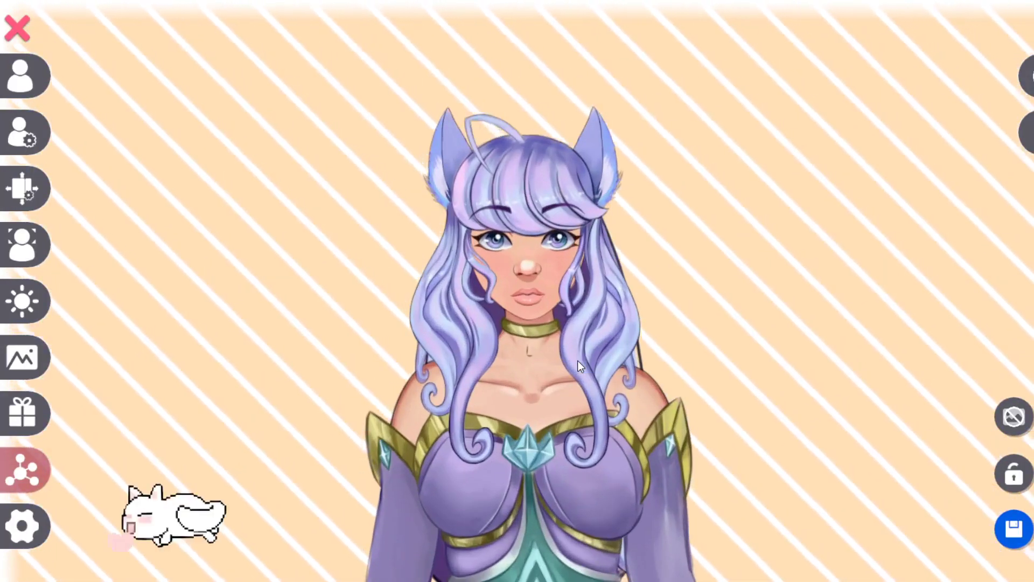
Start the built-in face capture with the c922 Pro Stream Webcam and leave the face-capture settings.
click(26, 237)
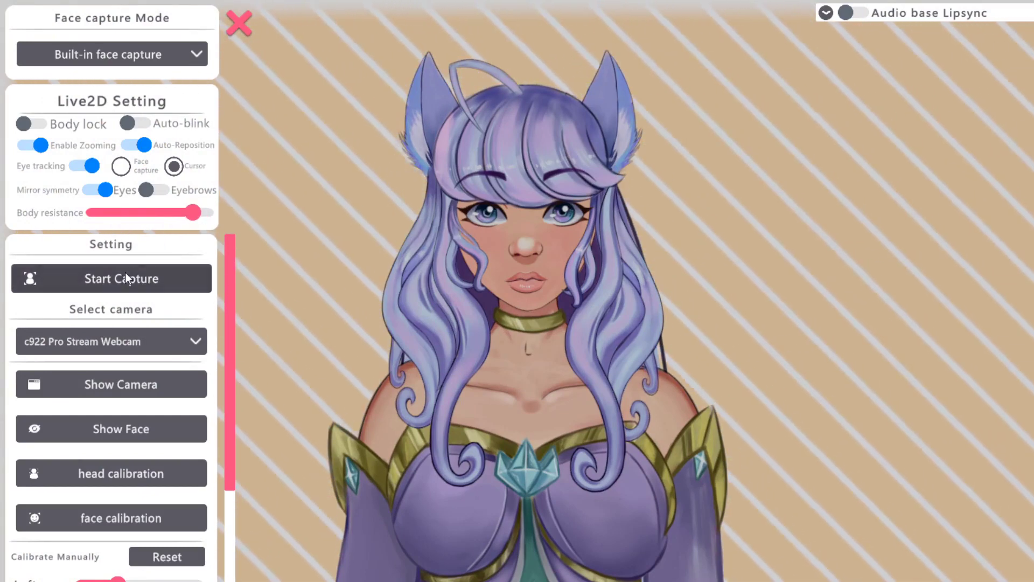
click(125, 275)
click(470, 276)
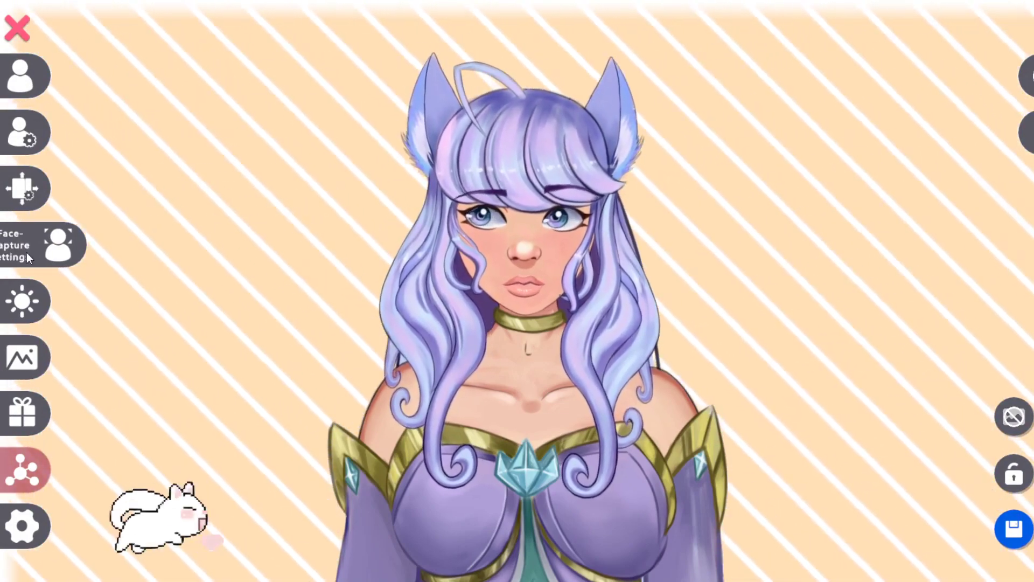
Lower the manual calibration of the left and right eyebrows in the face-capture settings and close them.
click(28, 251)
scroll(176, 404, down, 3)
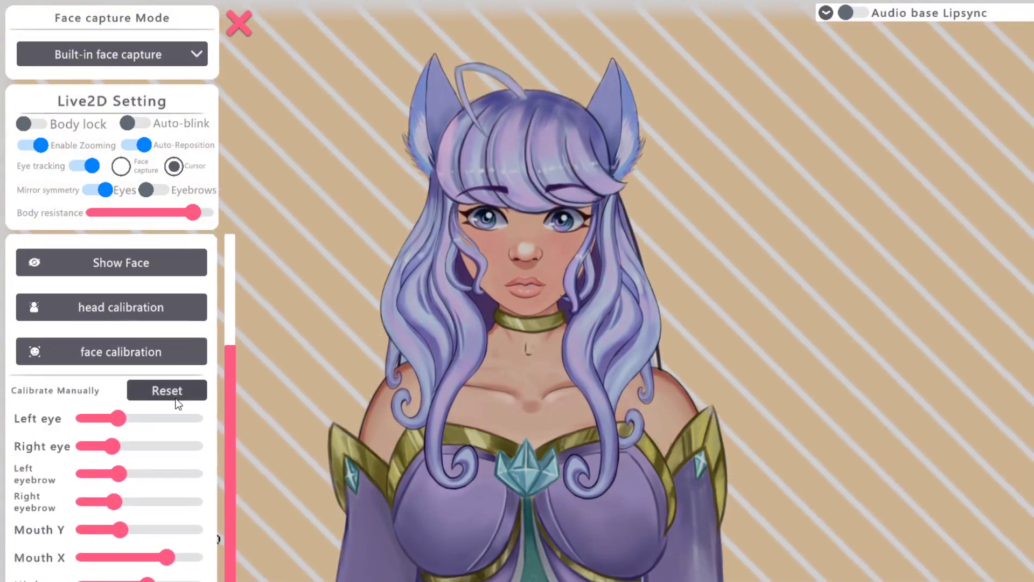
mouse_move(108, 471)
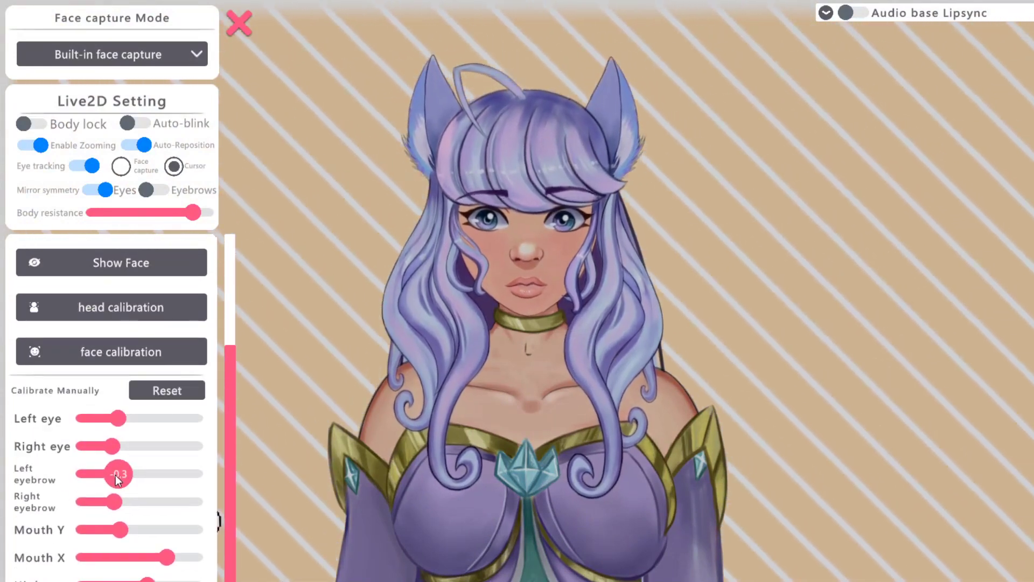
mouse_move(115, 476)
mouse_down()
mouse_move(95, 474)
mouse_move(129, 472)
mouse_move(116, 502)
mouse_move(89, 501)
mouse_move(117, 472)
mouse_move(99, 474)
mouse_up()
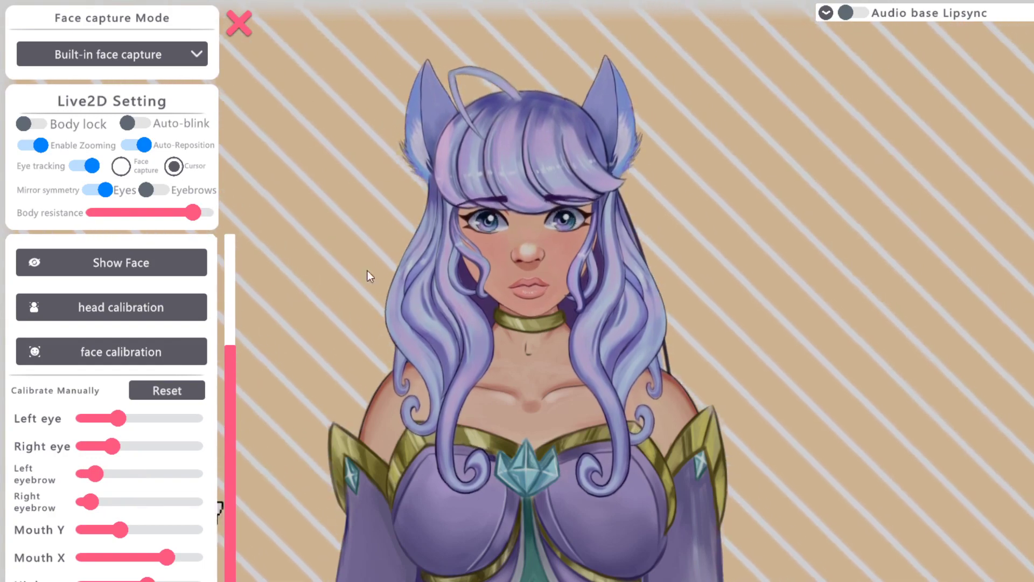
click(240, 25)
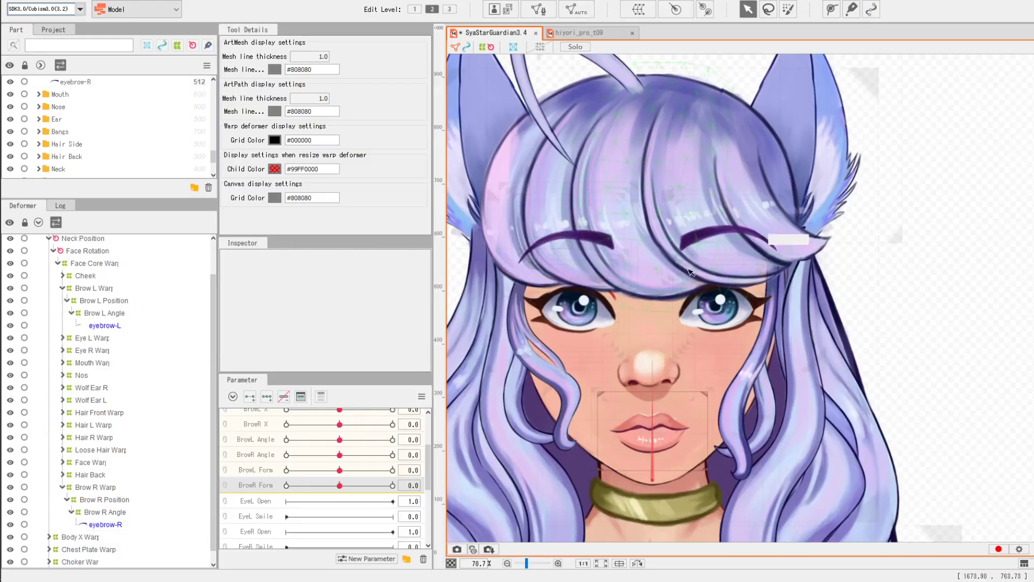
Switch back to Live2D Cubism Editor, select eyebrow-R, and examine its mesh points up close against the whole face.
scroll(604, 269, up, 2)
click(605, 227)
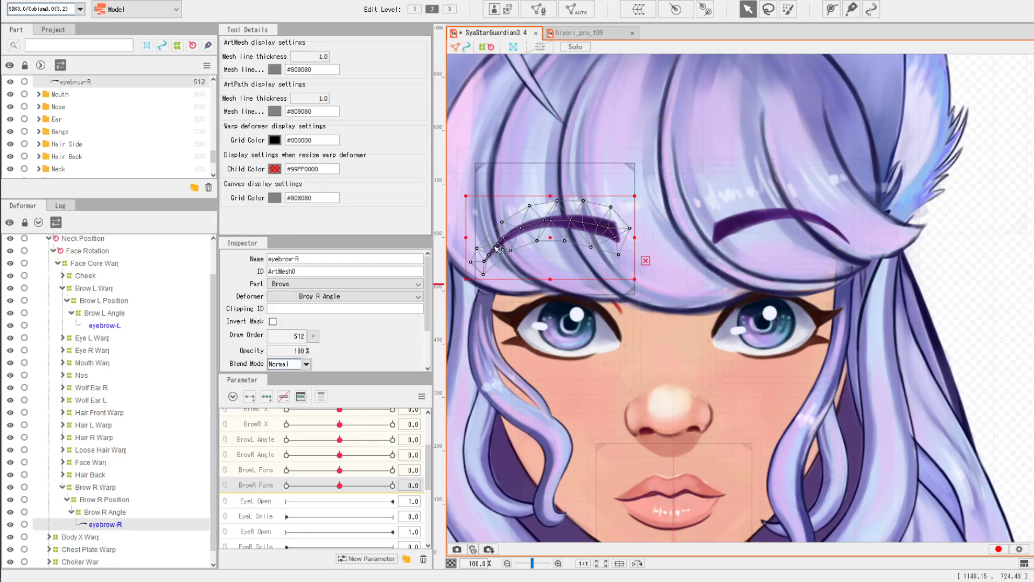
scroll(579, 222, up, 2)
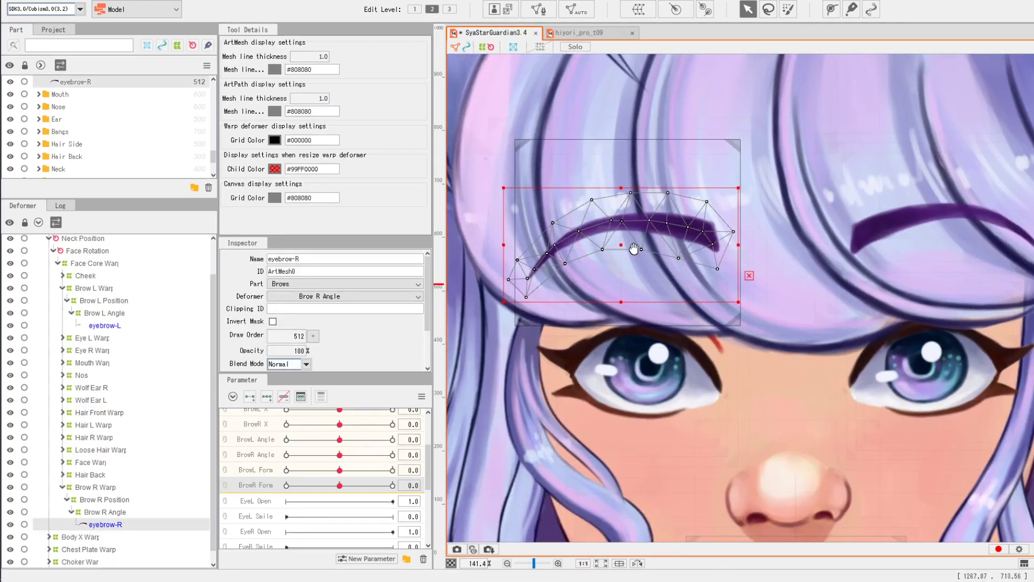
scroll(586, 245, up, 1)
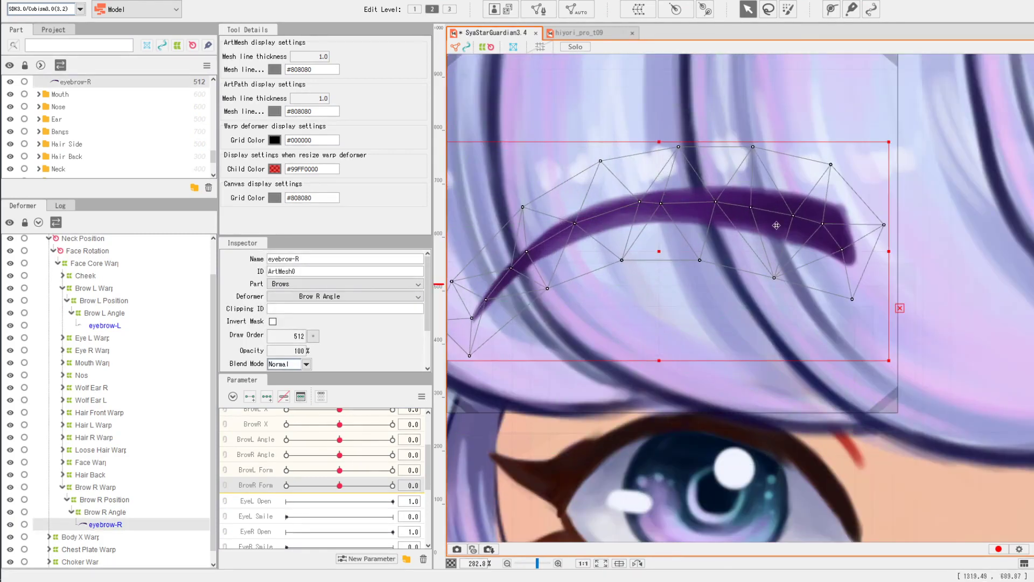
scroll(816, 251, down, 2)
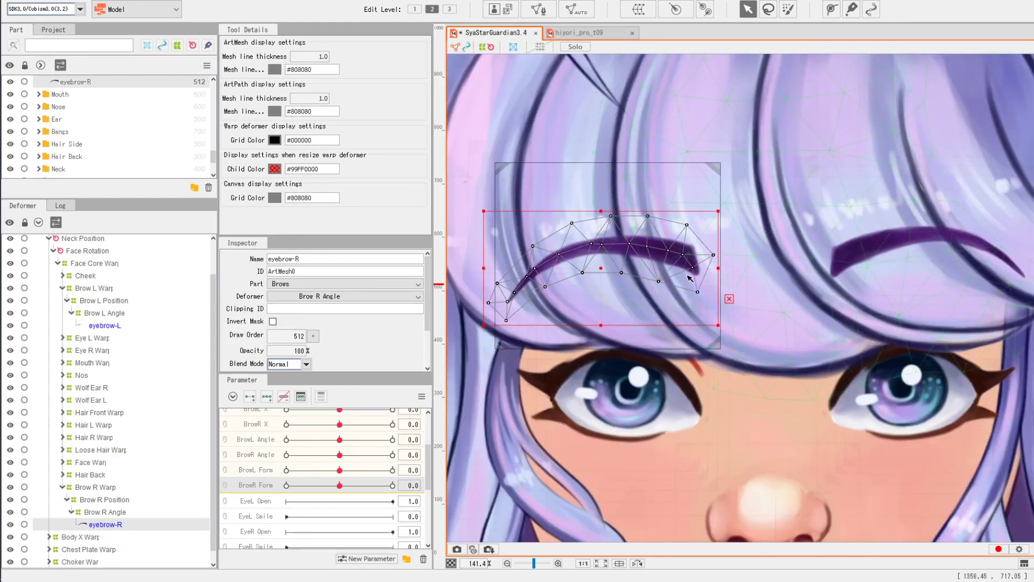
click(34, 341)
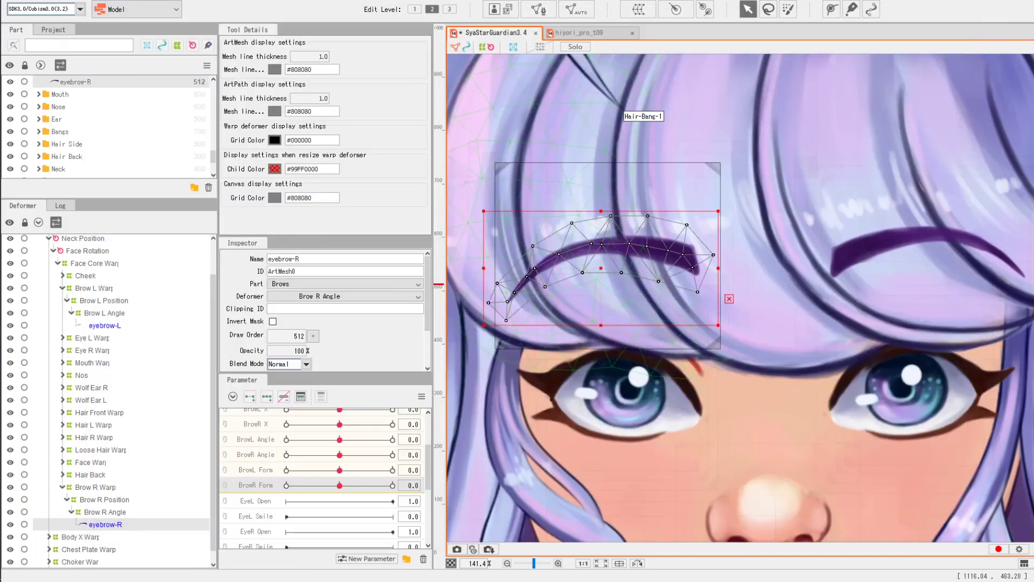
scroll(665, 262, up, 2)
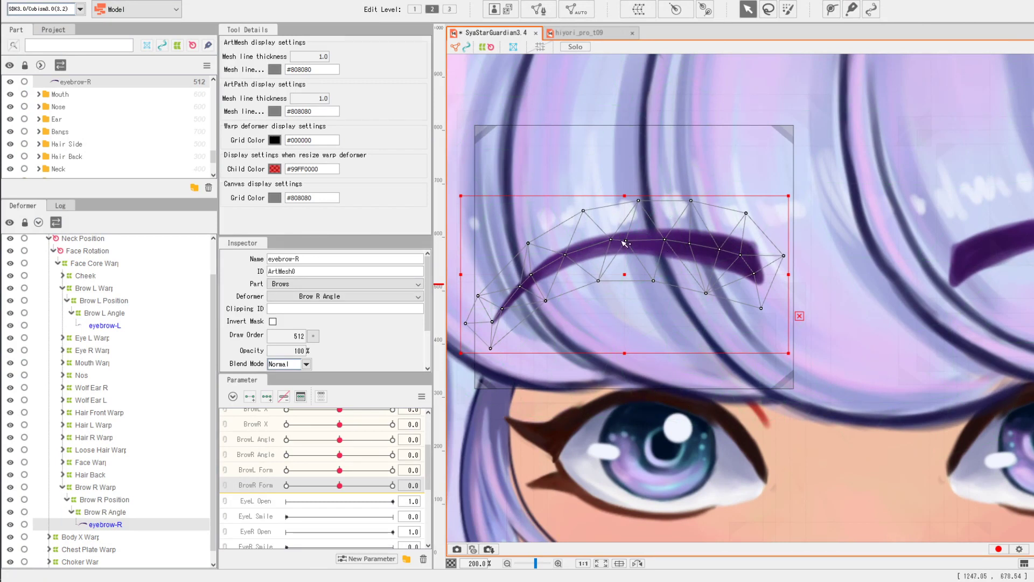
drag(624, 242, 636, 236)
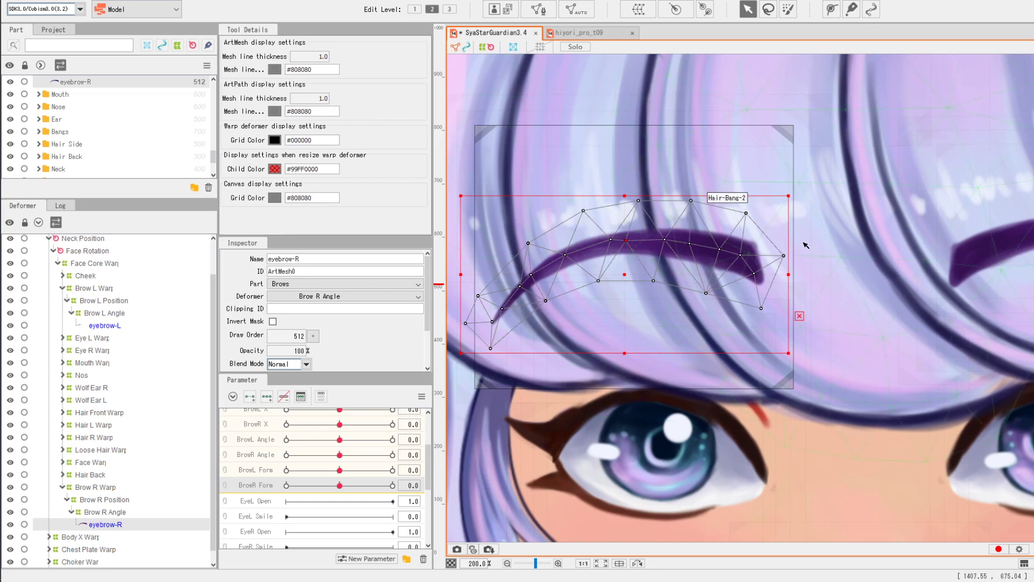
scroll(797, 269, down, 3)
drag(782, 275, 724, 275)
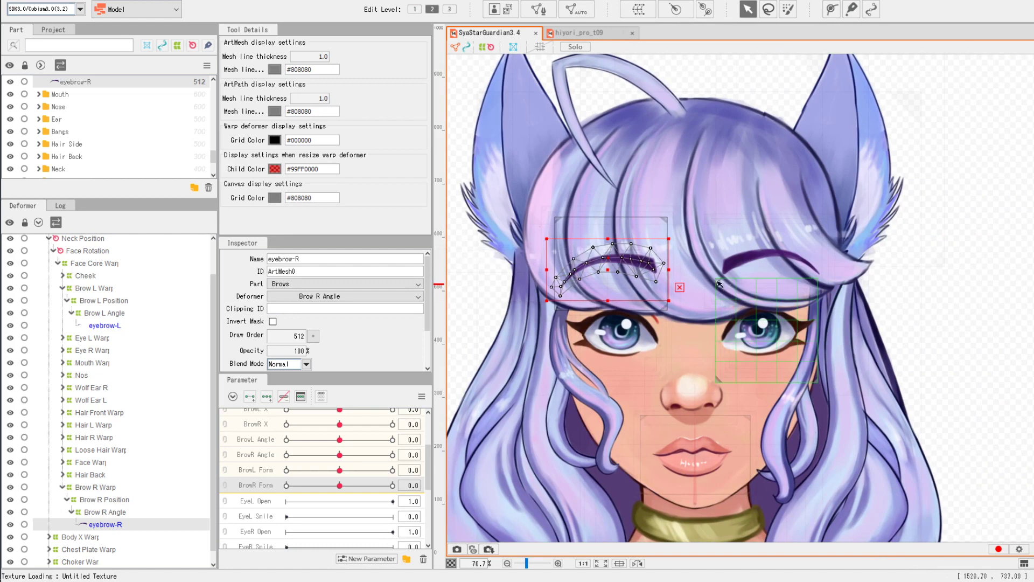
Select the Rightt Eye Liner Top mesh of the right eye.
scroll(722, 280, up, 1)
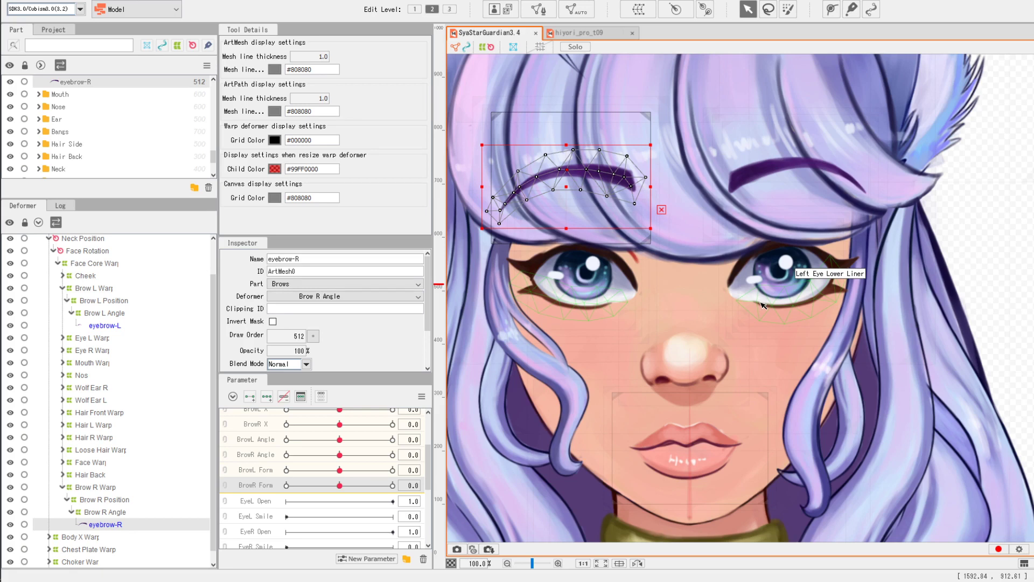
click(627, 269)
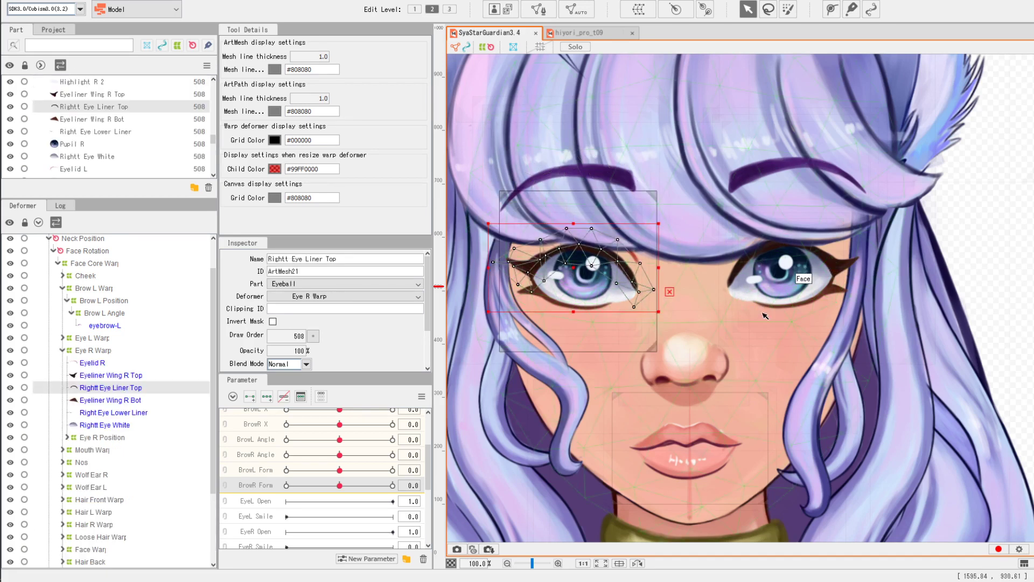